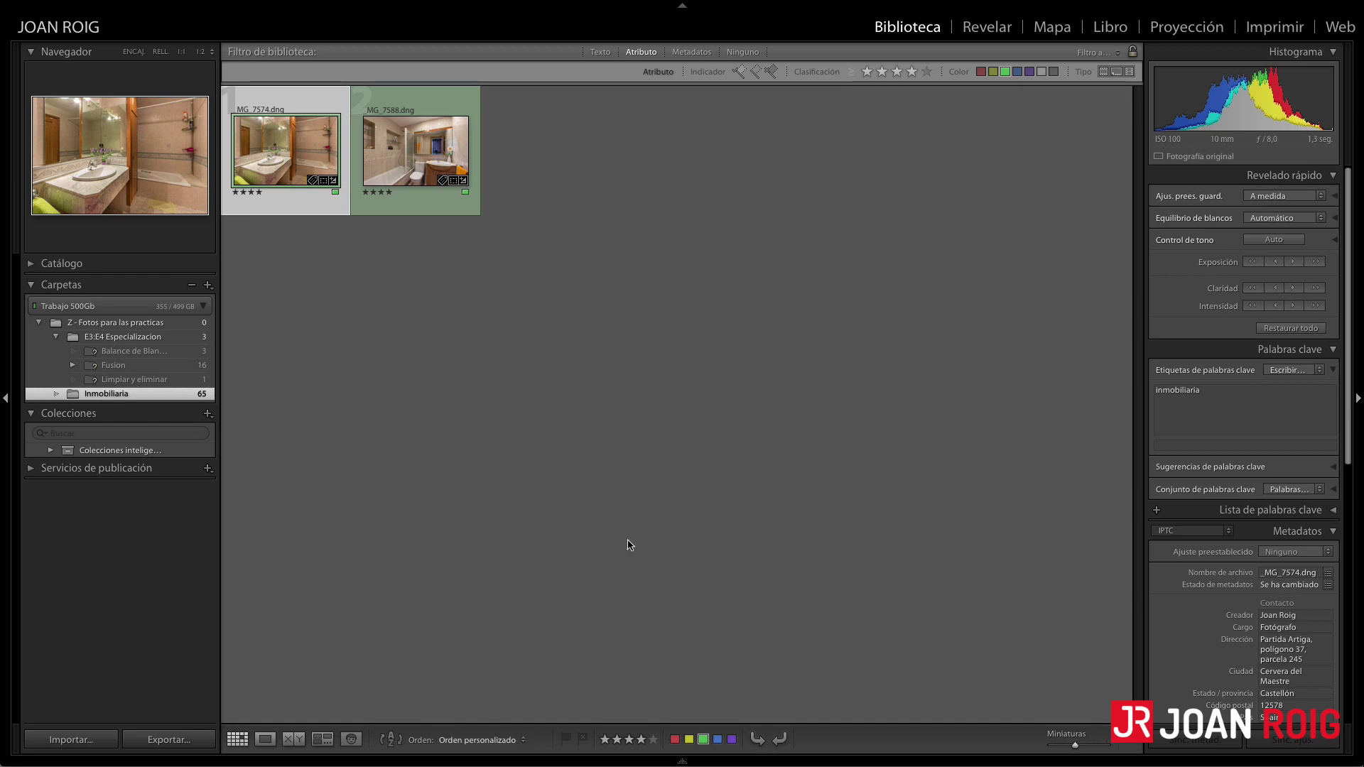
Open the first bathroom photo in Loupe view and flip to the other photo and back
double_click(293, 163)
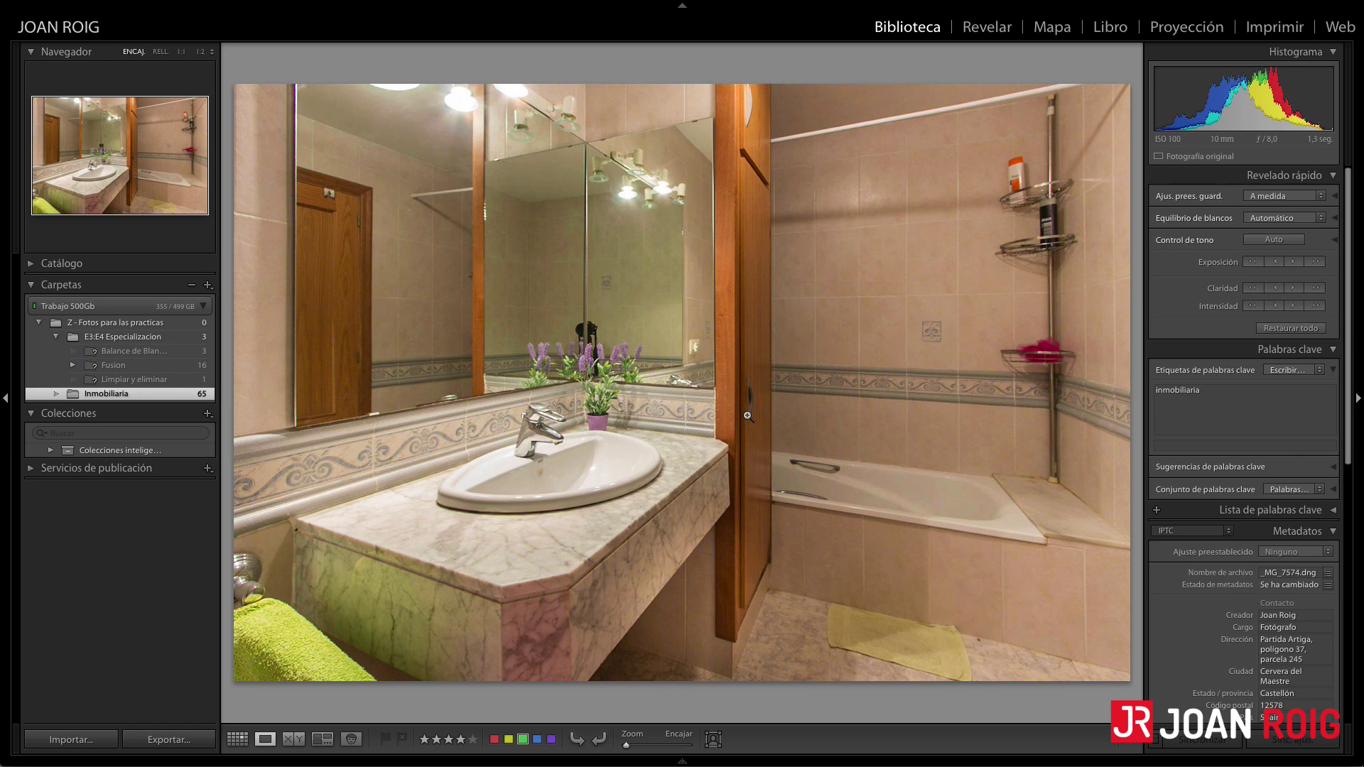
key(Right)
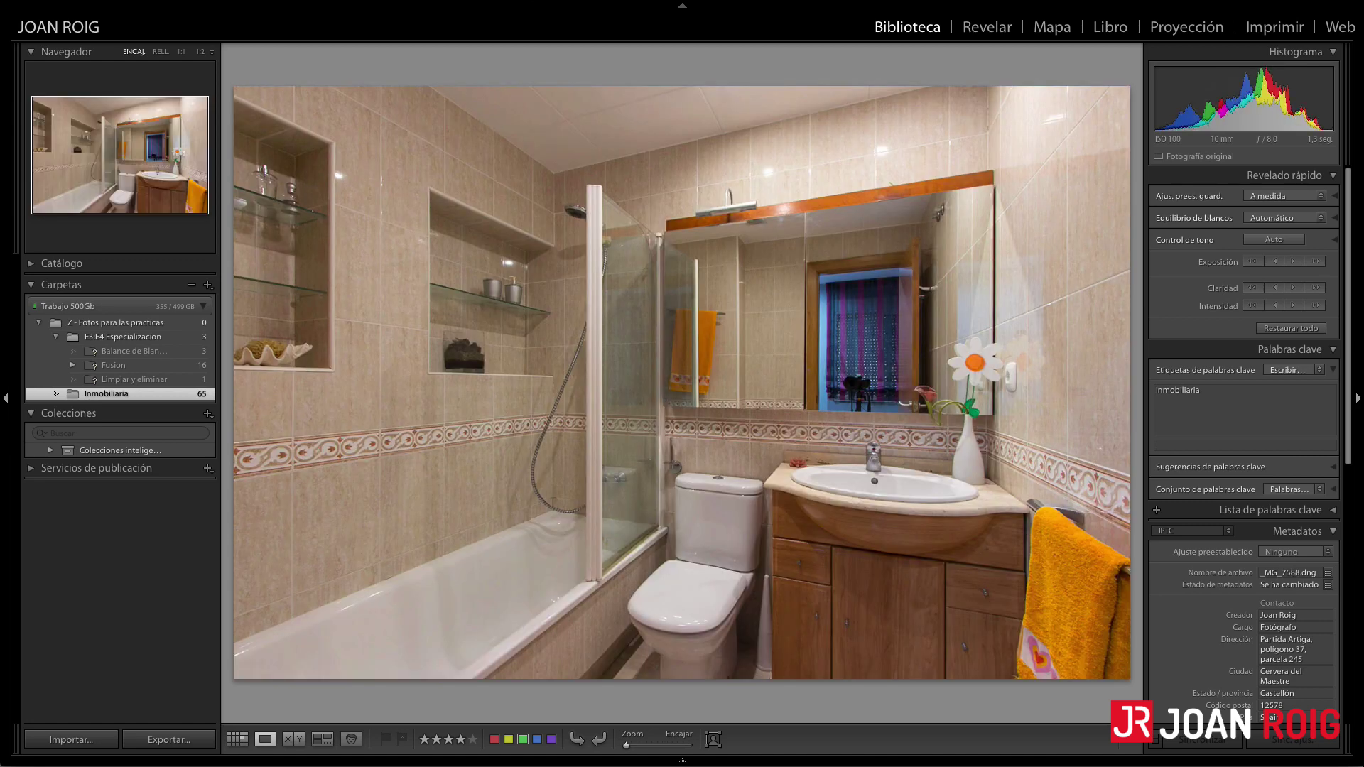
key(Left)
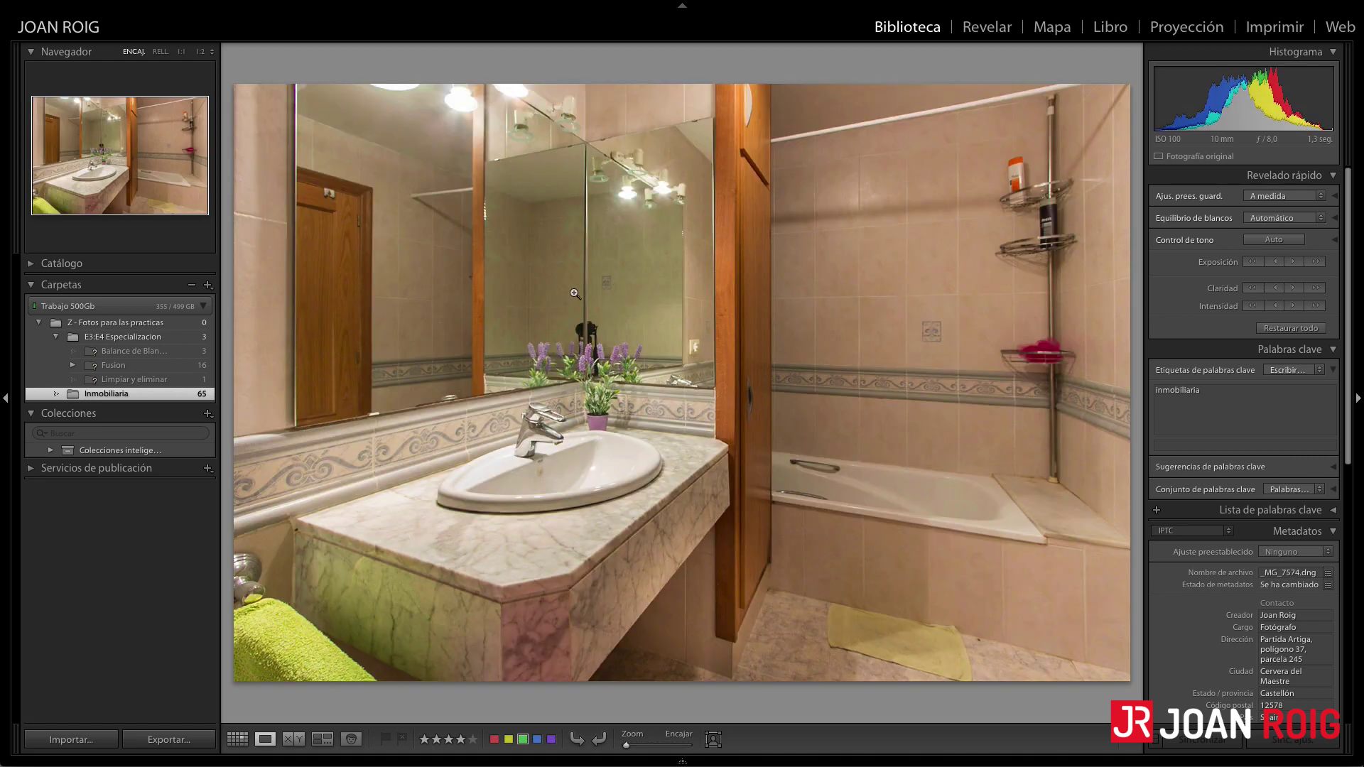
Zoom to 1:1 on the mirror's camera reflection in both photos, then return to Fit view
click(593, 335)
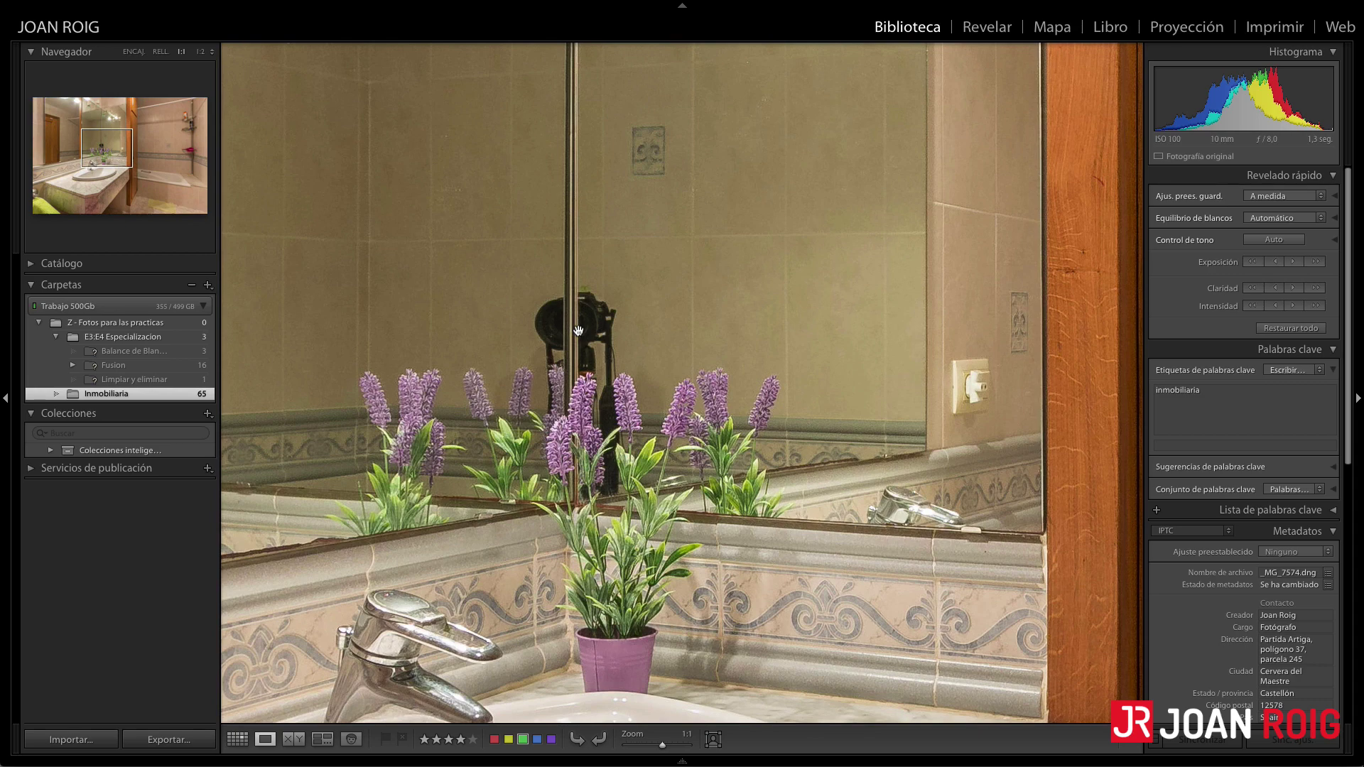
key(Right)
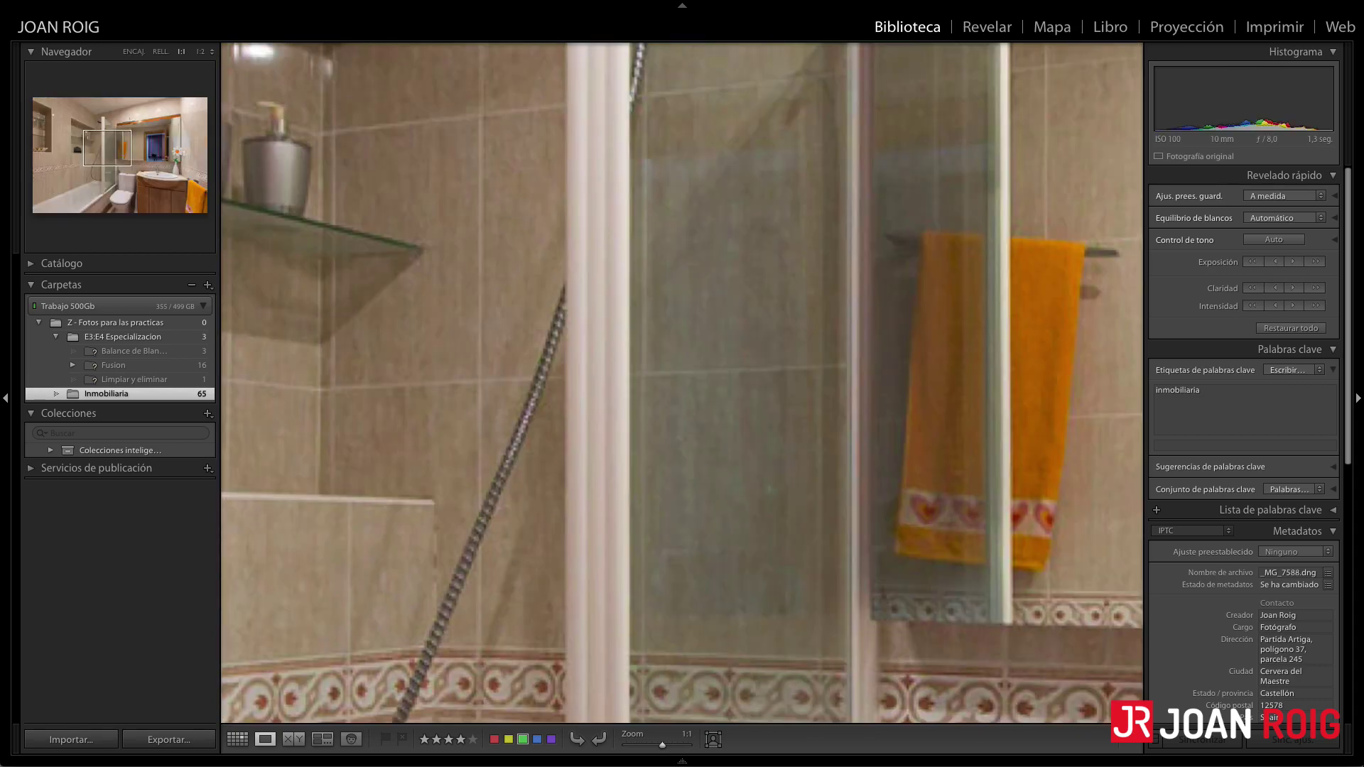
mouse_move(998, 441)
mouse_down()
mouse_move(342, 406)
mouse_move(726, 495)
mouse_up()
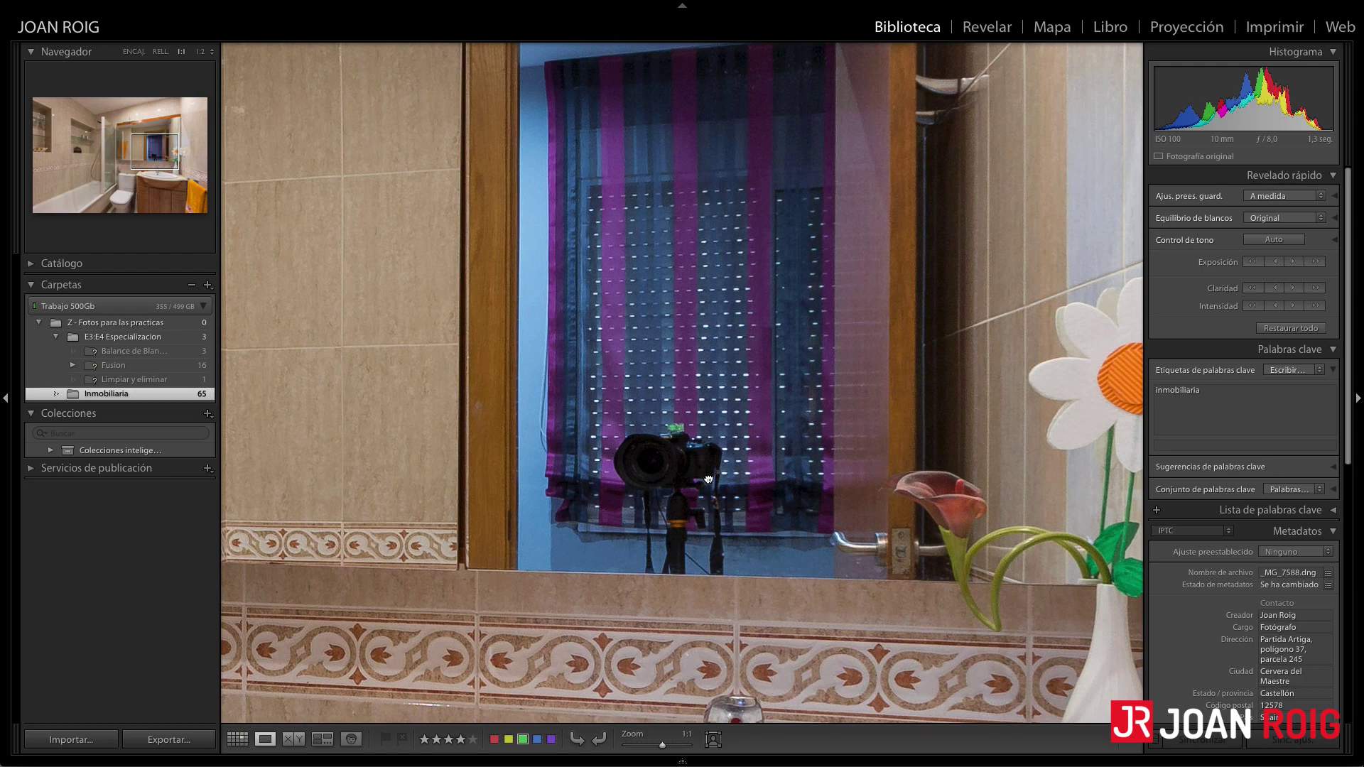
click(708, 479)
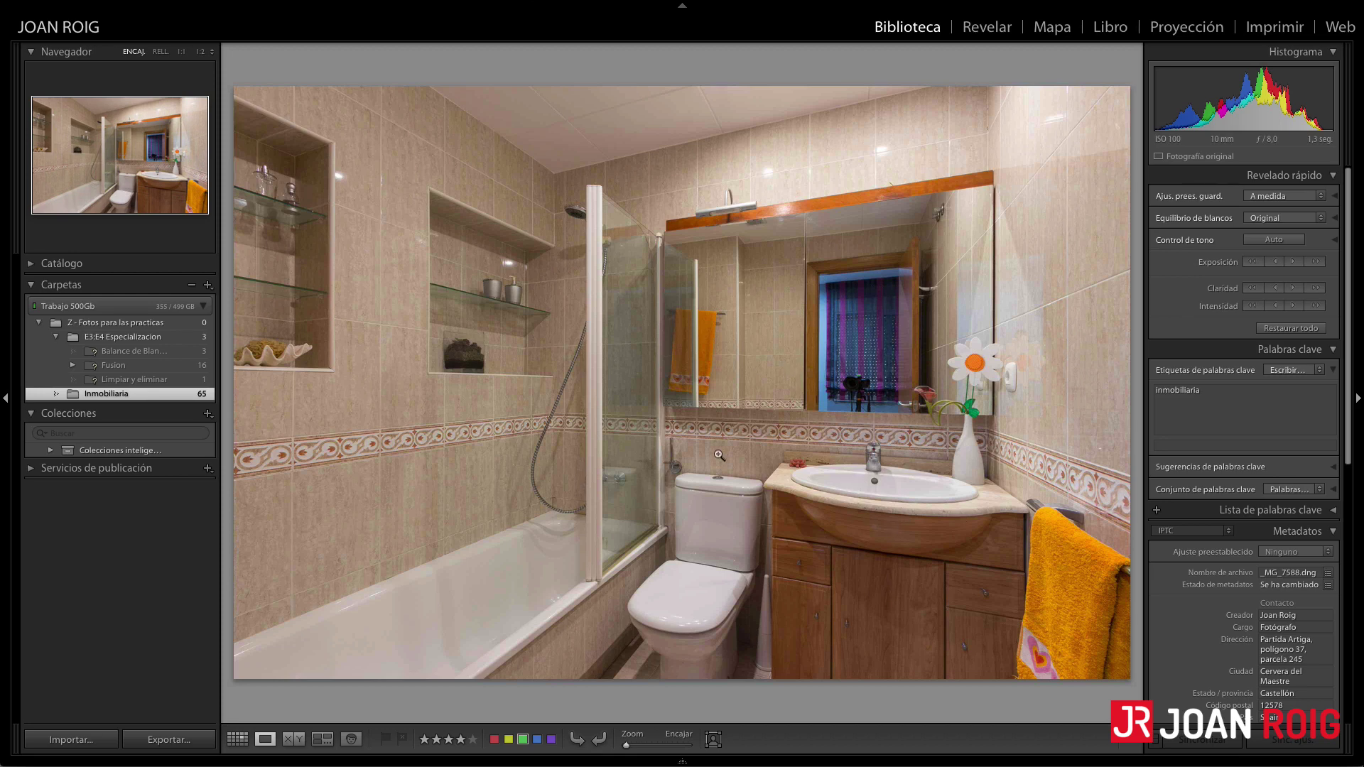
key(Left)
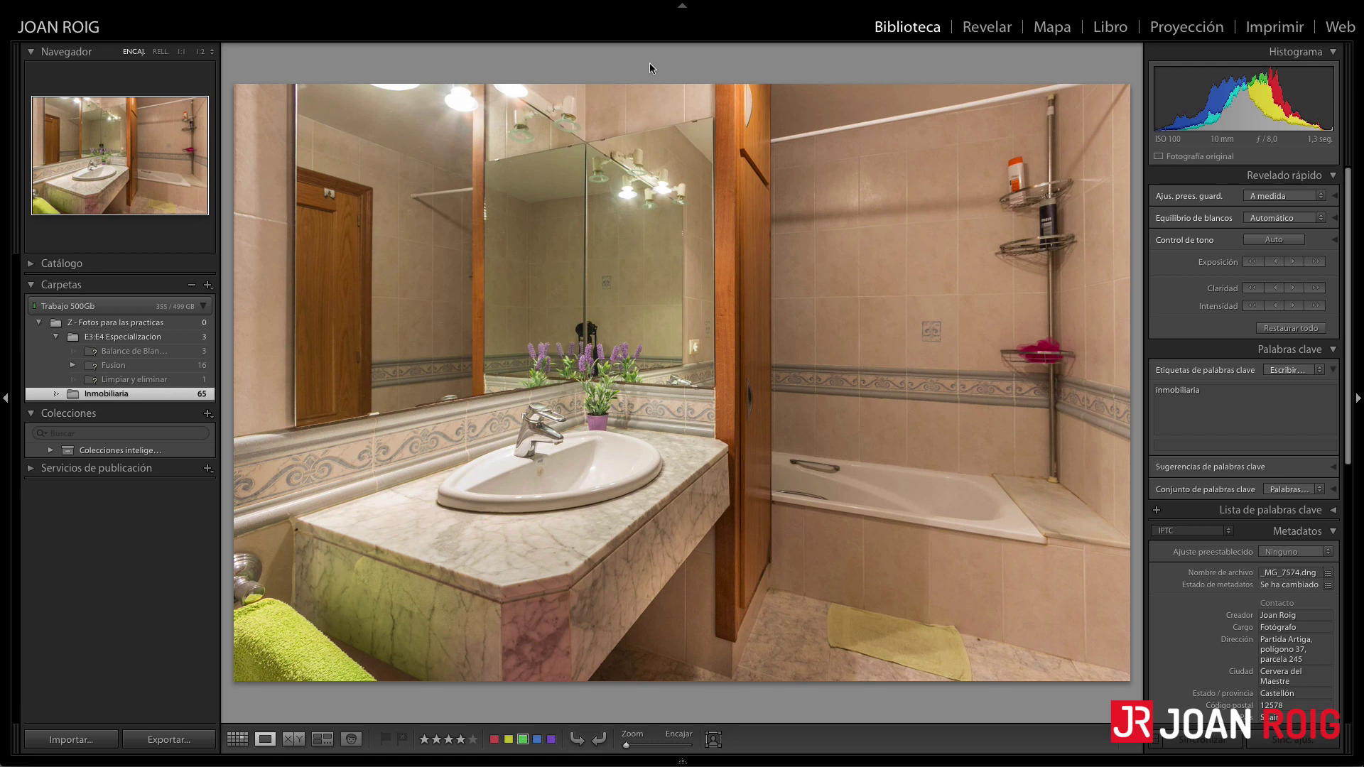
Select both bathroom photos in the grid and edit them in Adobe Photoshop CC 2018
key(g)
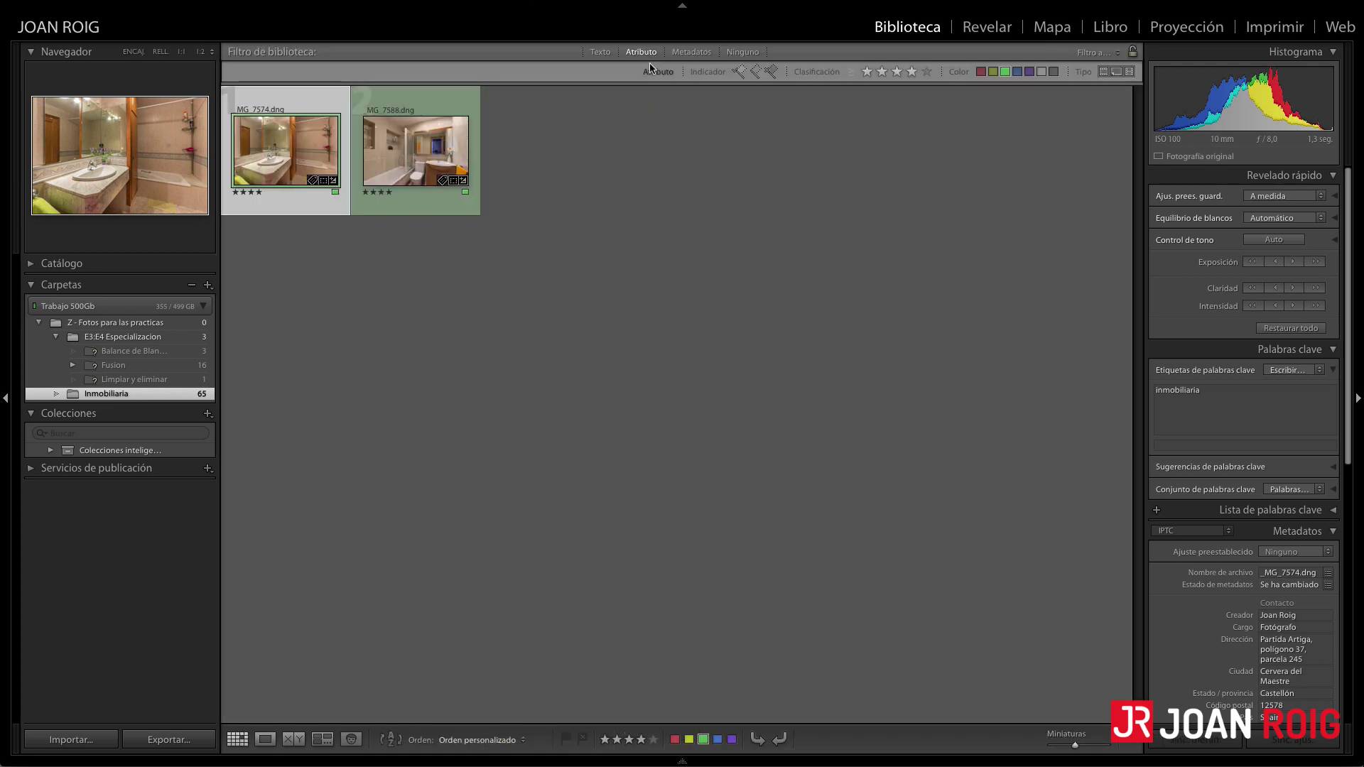
ctrl+click(449, 165)
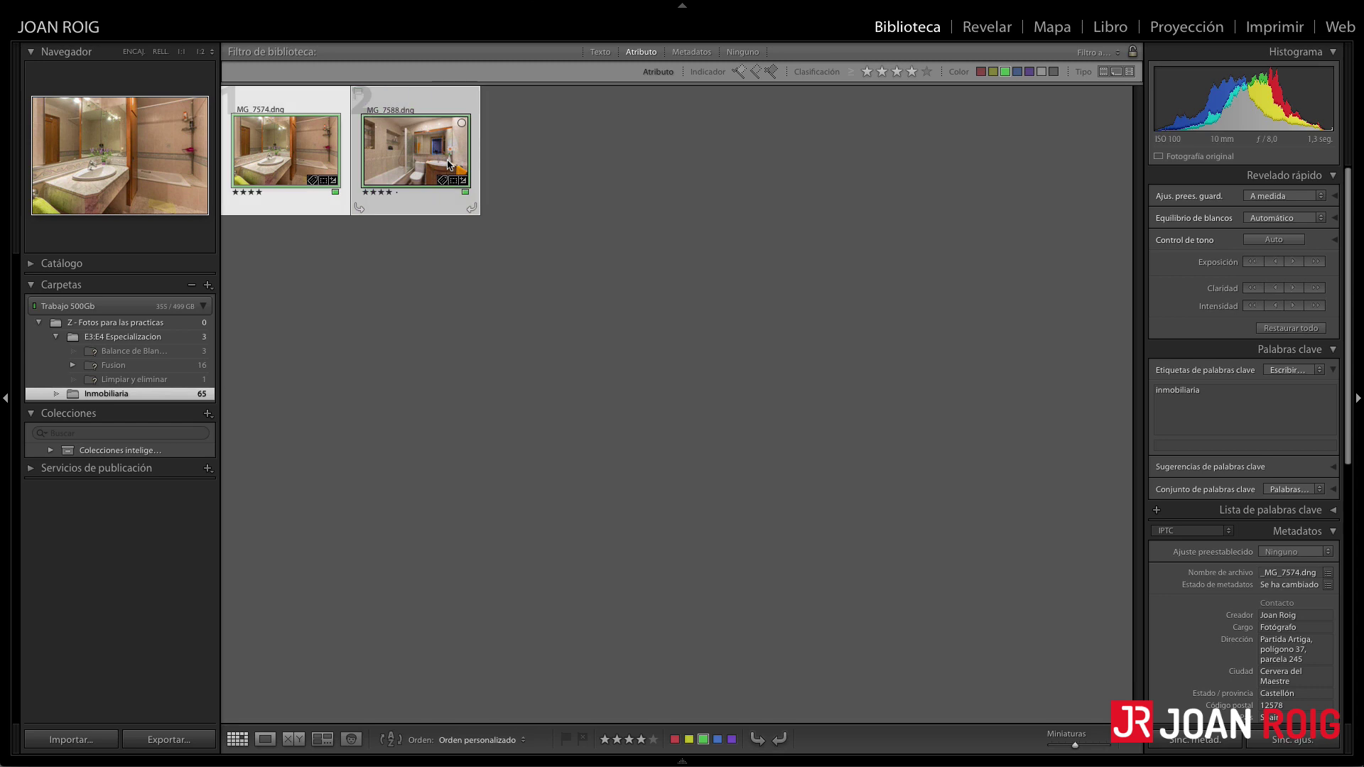
right_click(449, 164)
mouse_move(511, 320)
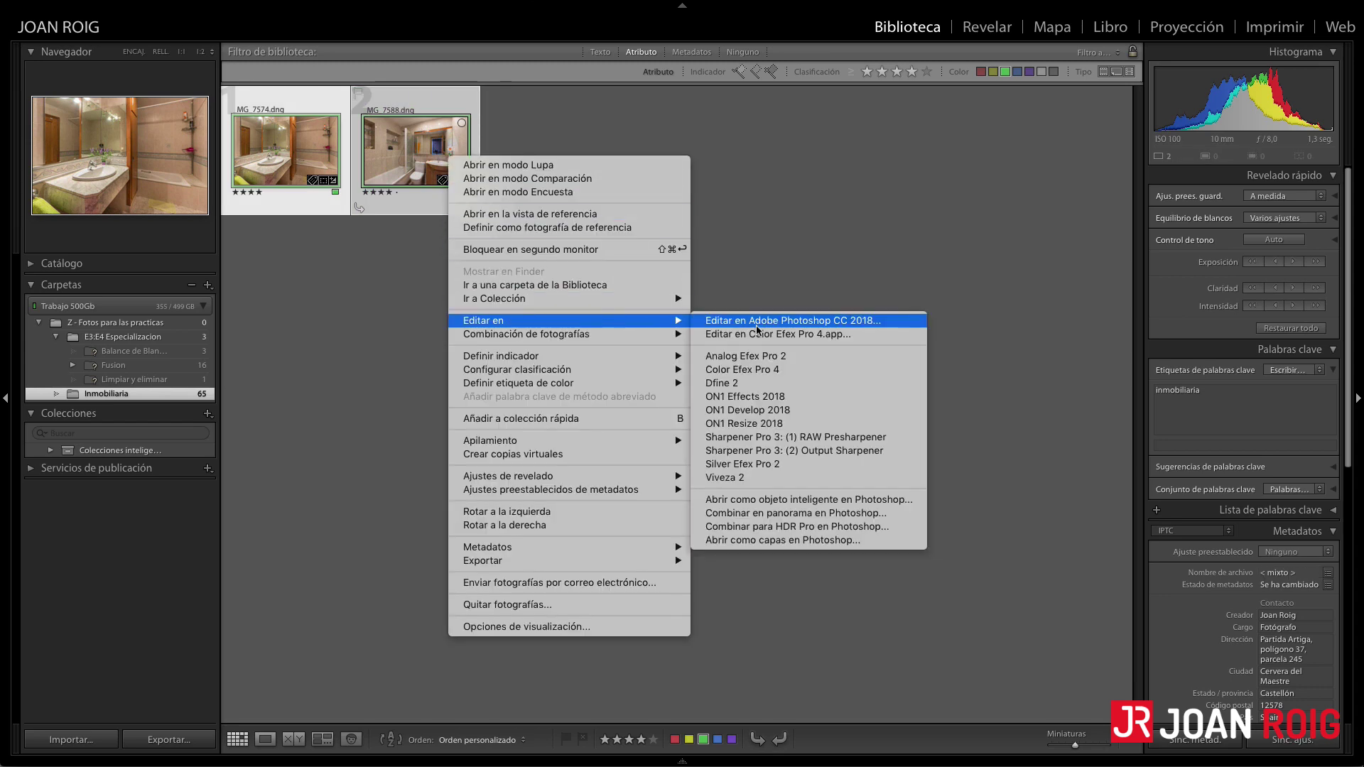
click(759, 321)
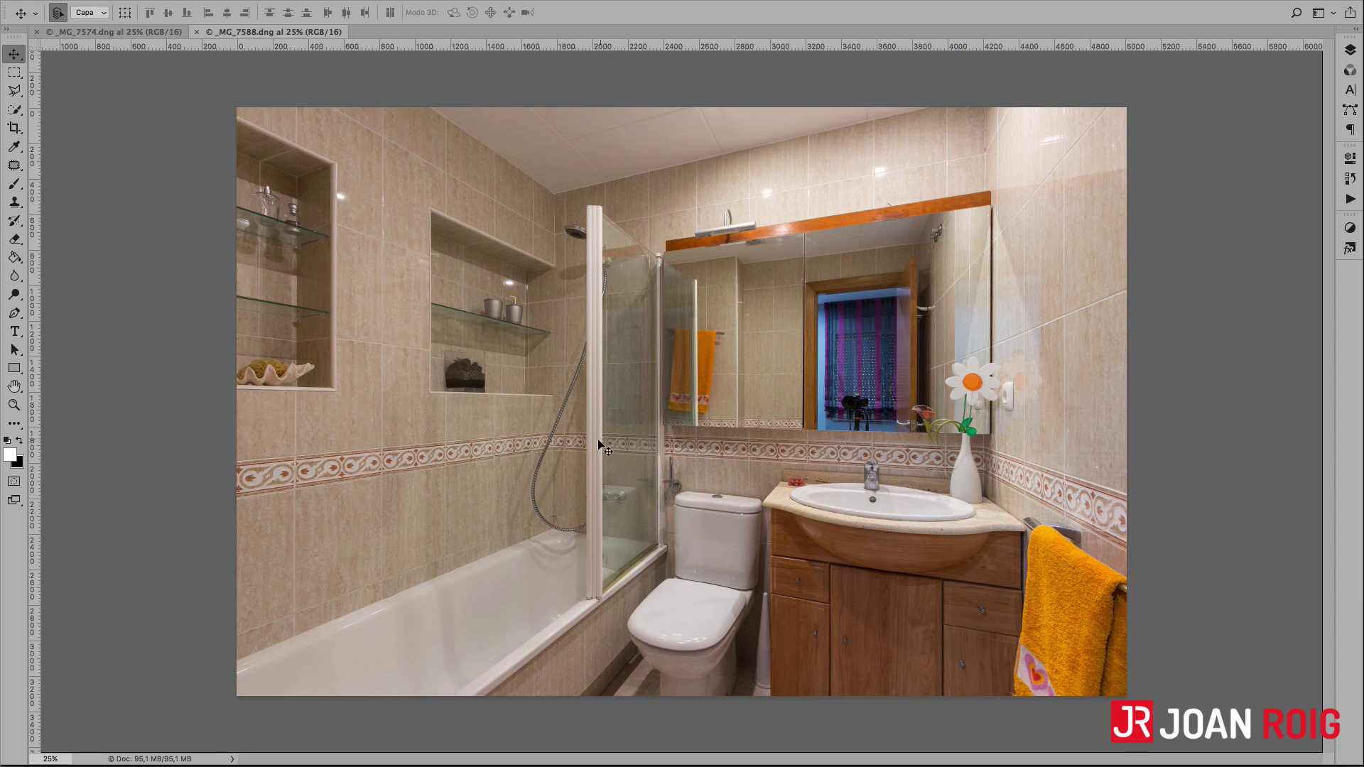
Show the Layers panel and duplicate Fondo into a Fondo copia layer above it
click(1350, 49)
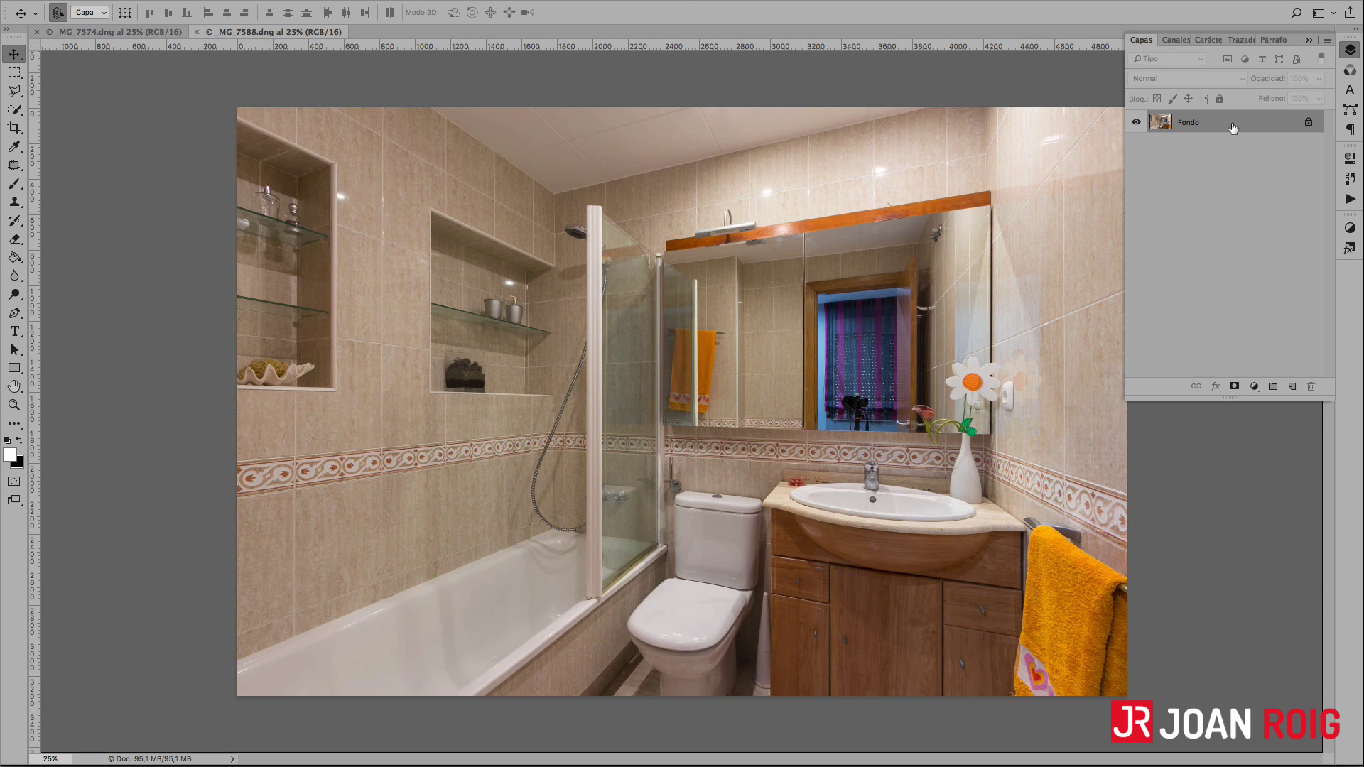
drag(1242, 128, 1292, 387)
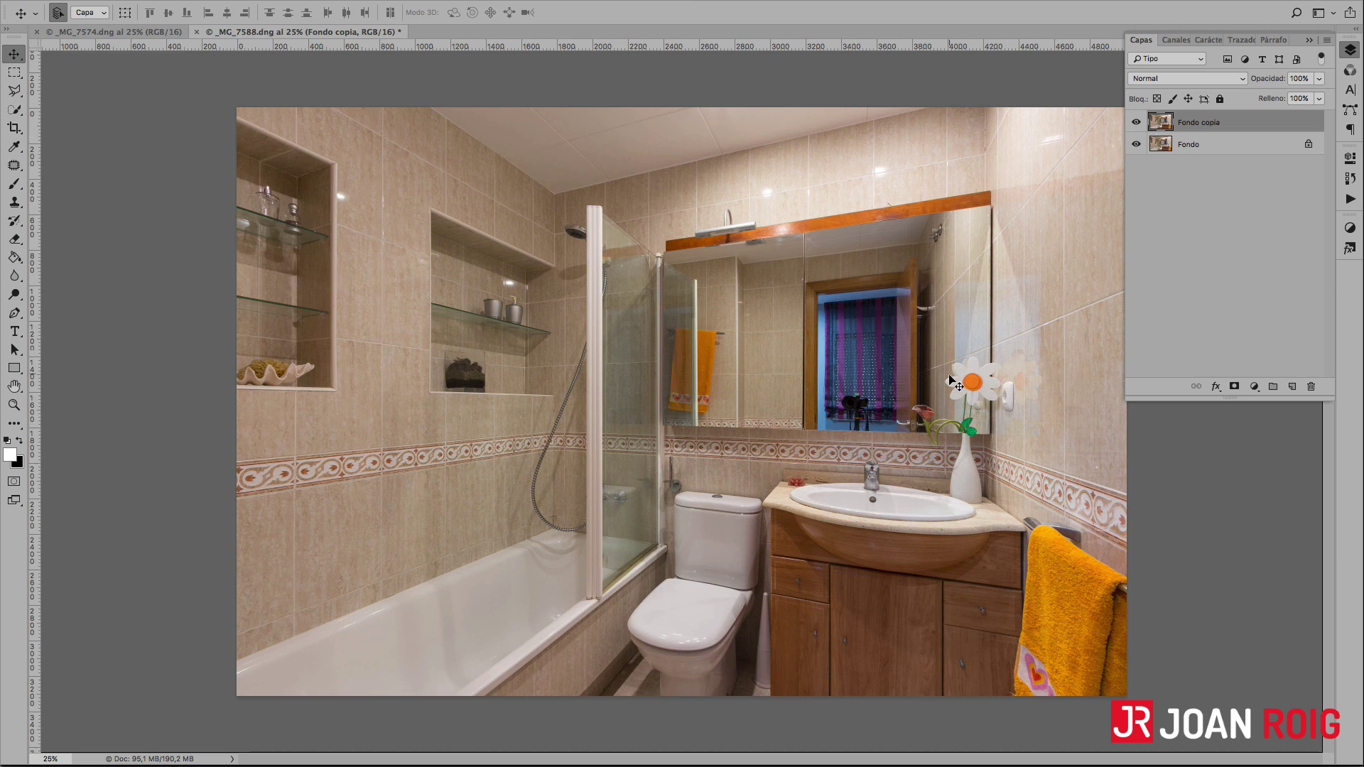
Zoom to 100%, centre the mirror's camera reflection, show rulers, and pick the Clone Stamp
key(ctrl+1)
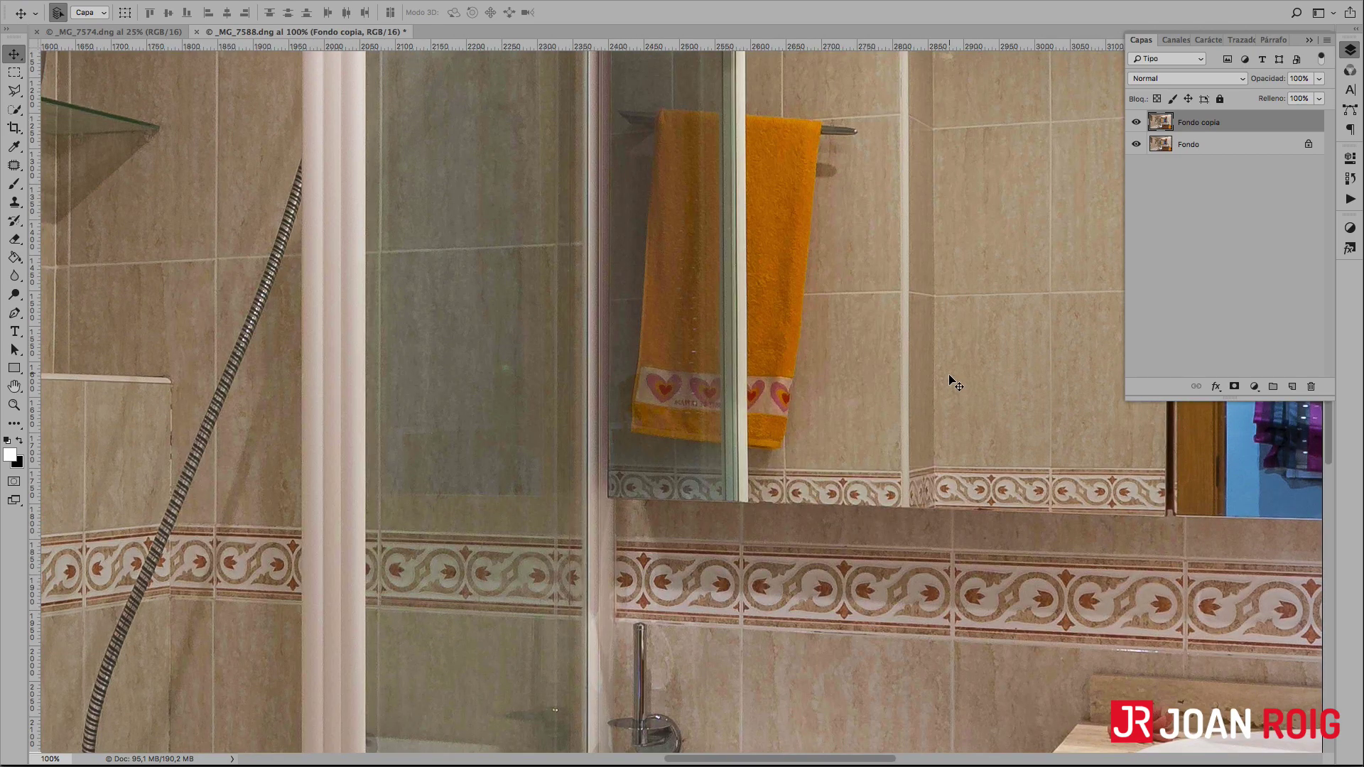
drag(1021, 363, 462, 374)
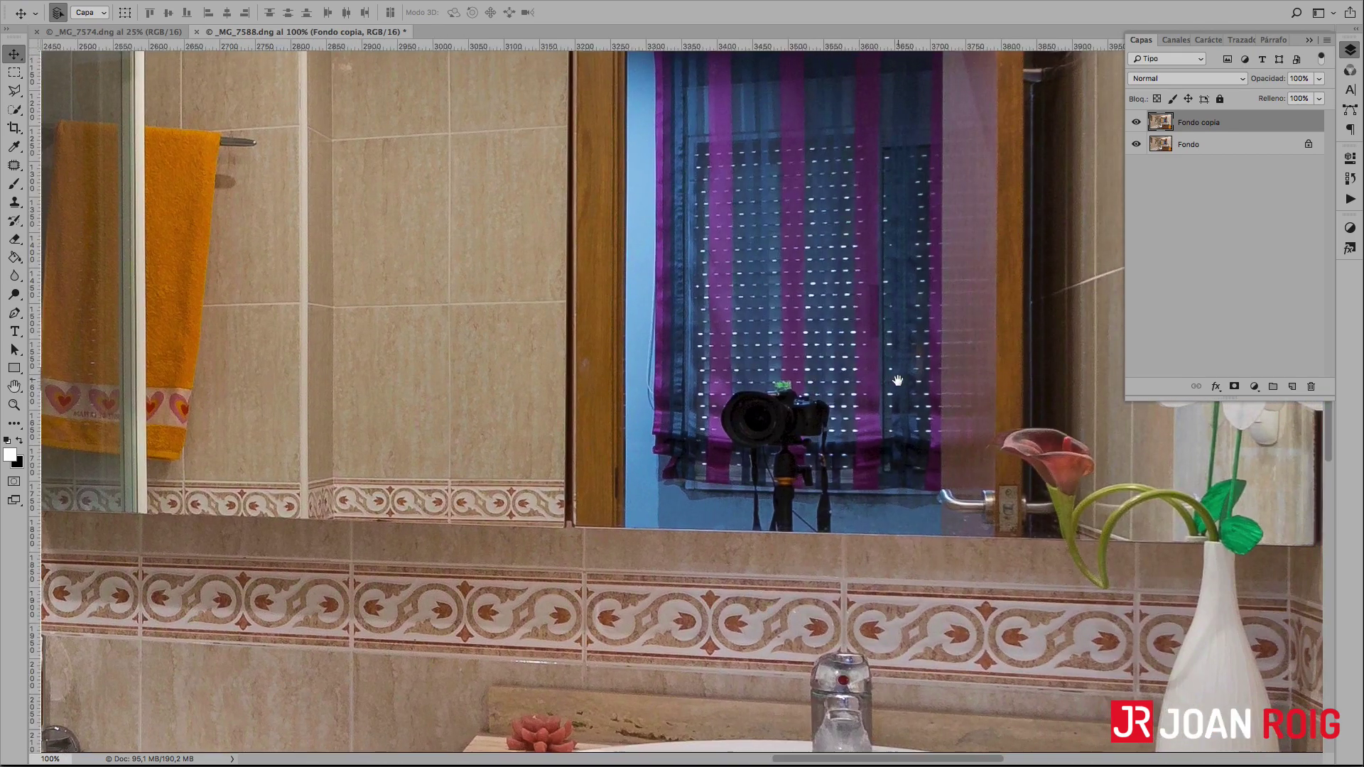
drag(897, 380, 785, 347)
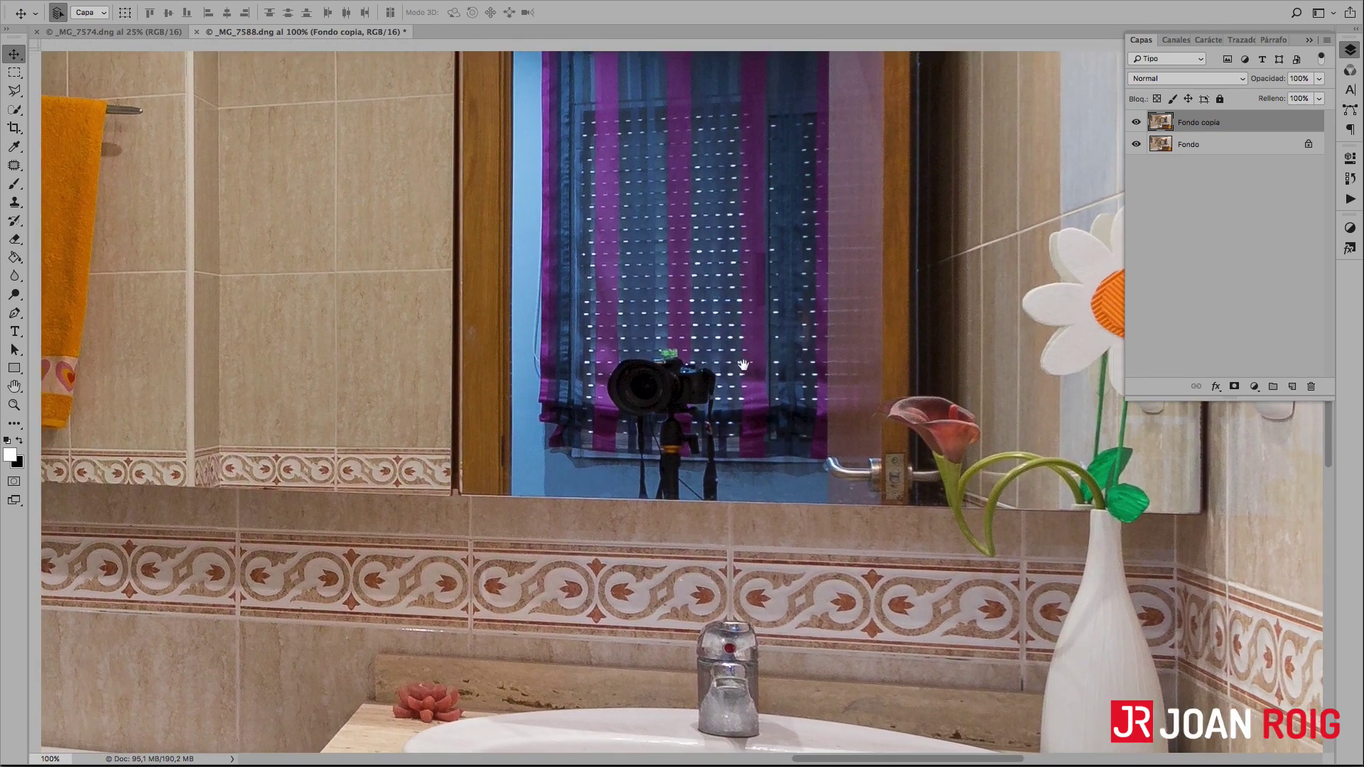
key(ctrl+r)
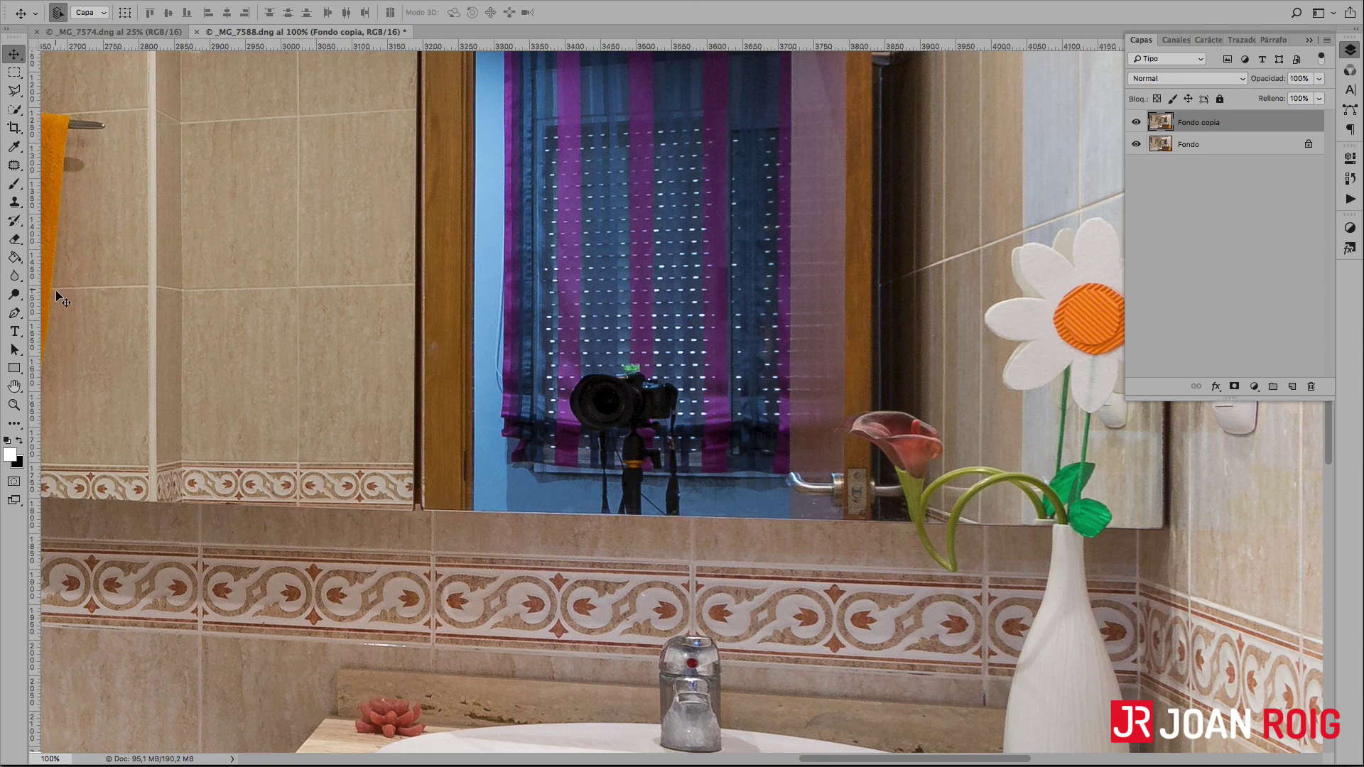
key(s)
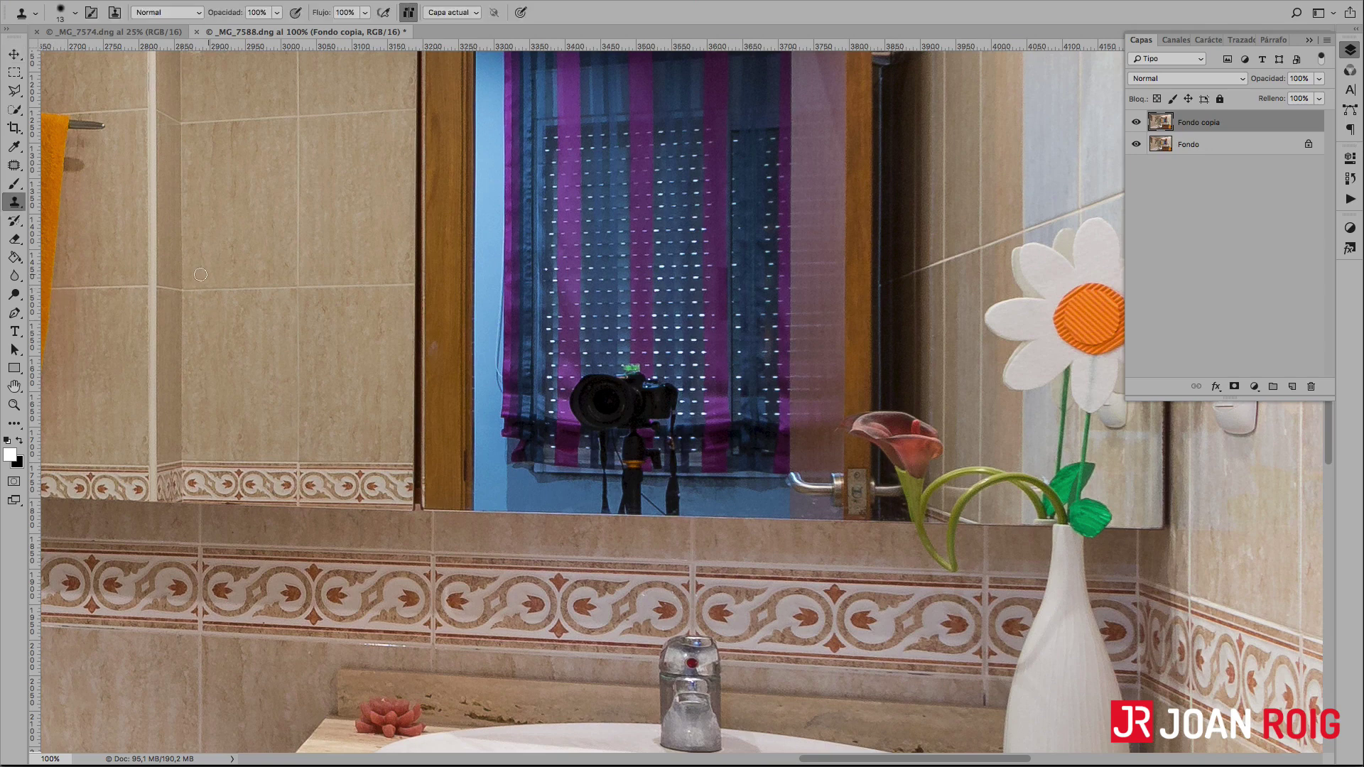
Keep the sampled-area Clone Stamp and set its brush size to 17 px
click(15, 204)
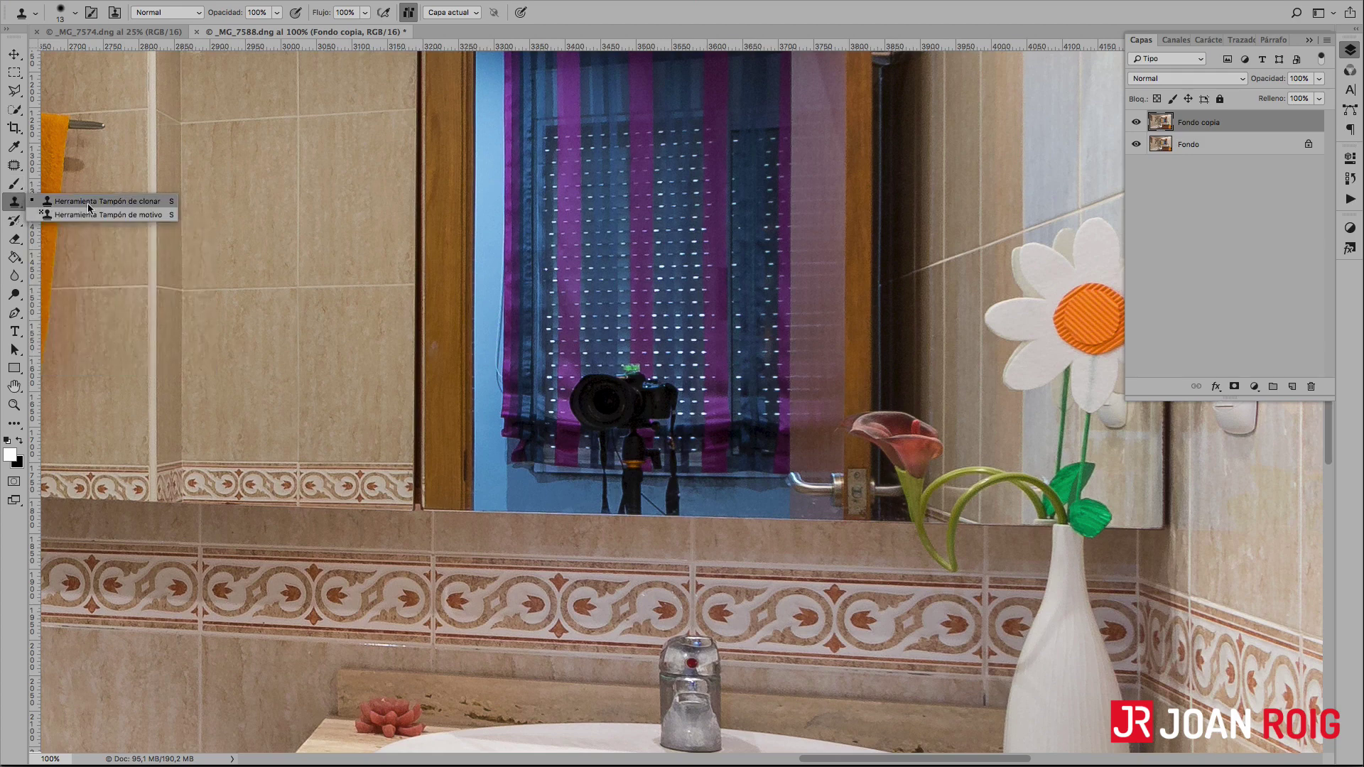
click(89, 203)
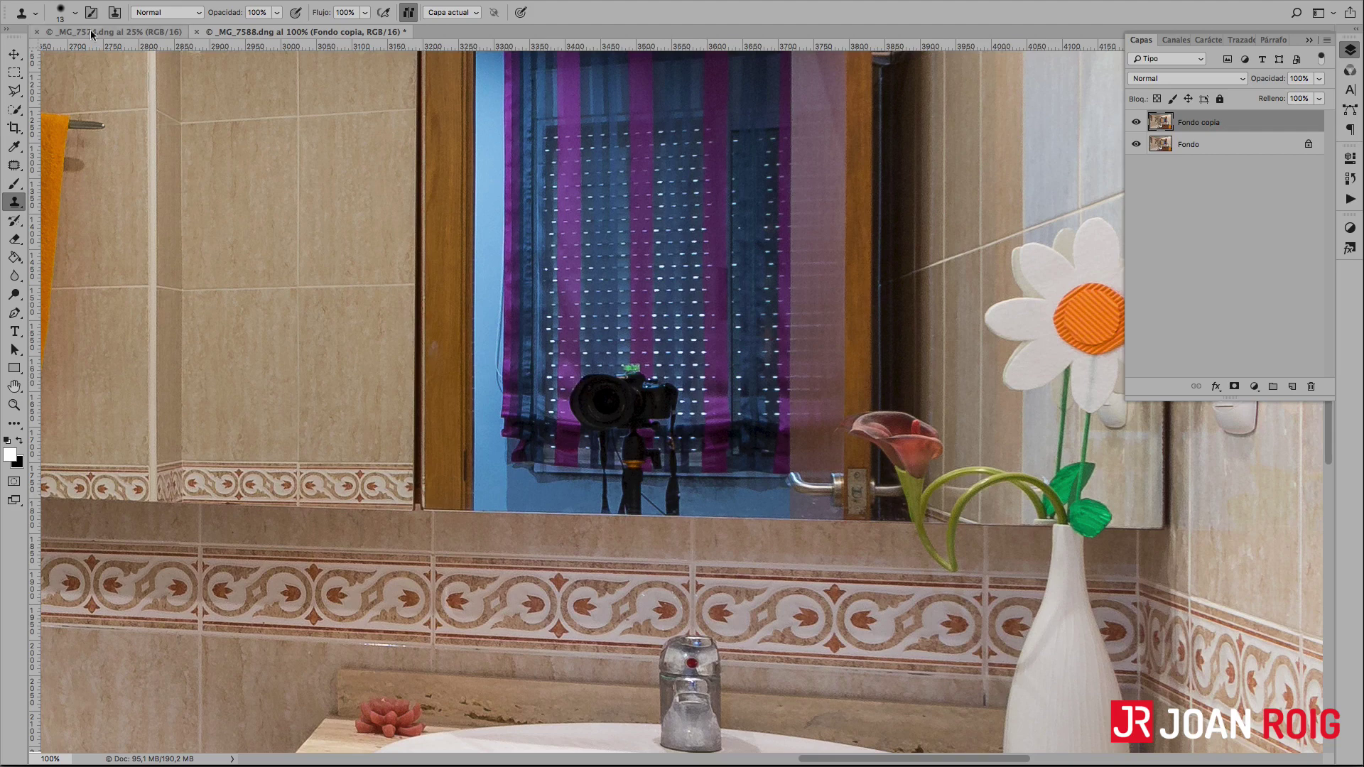
click(75, 13)
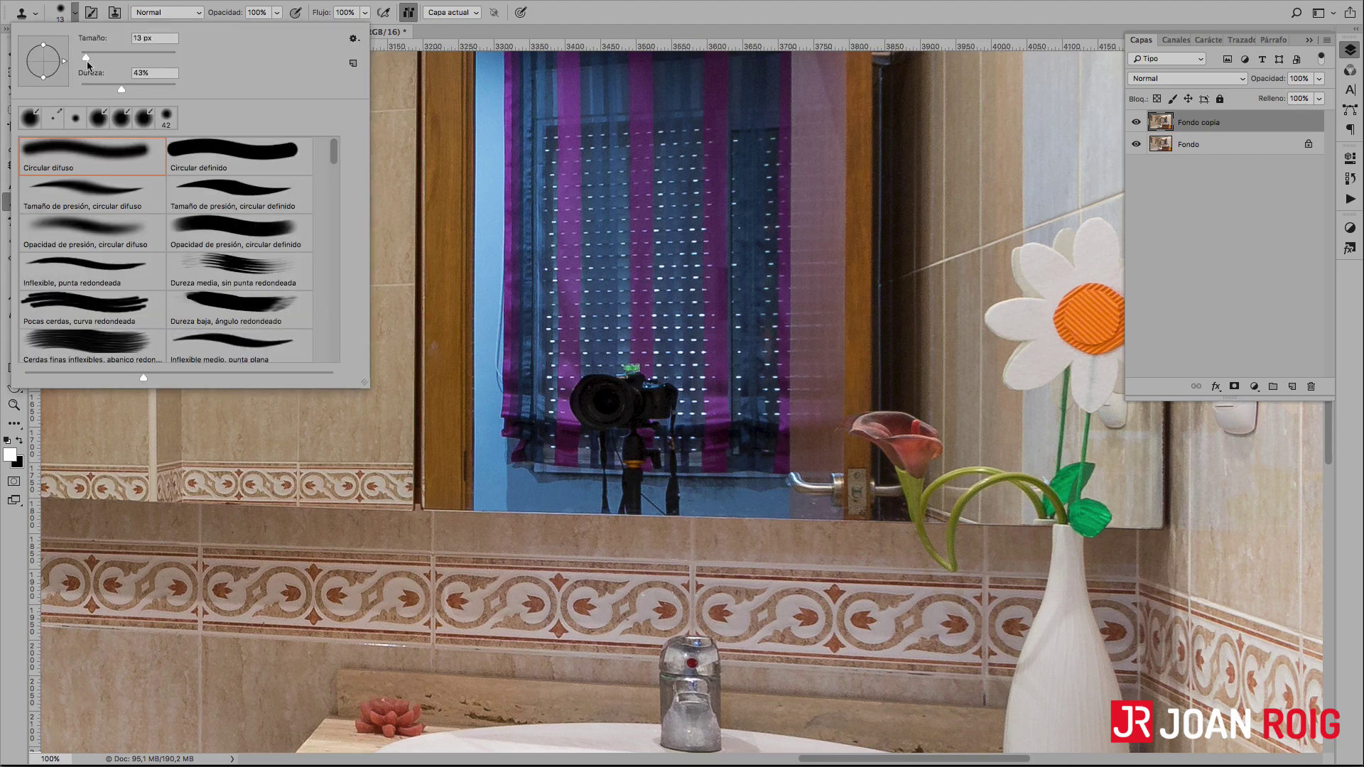
drag(86, 57, 88, 57)
key(Return)
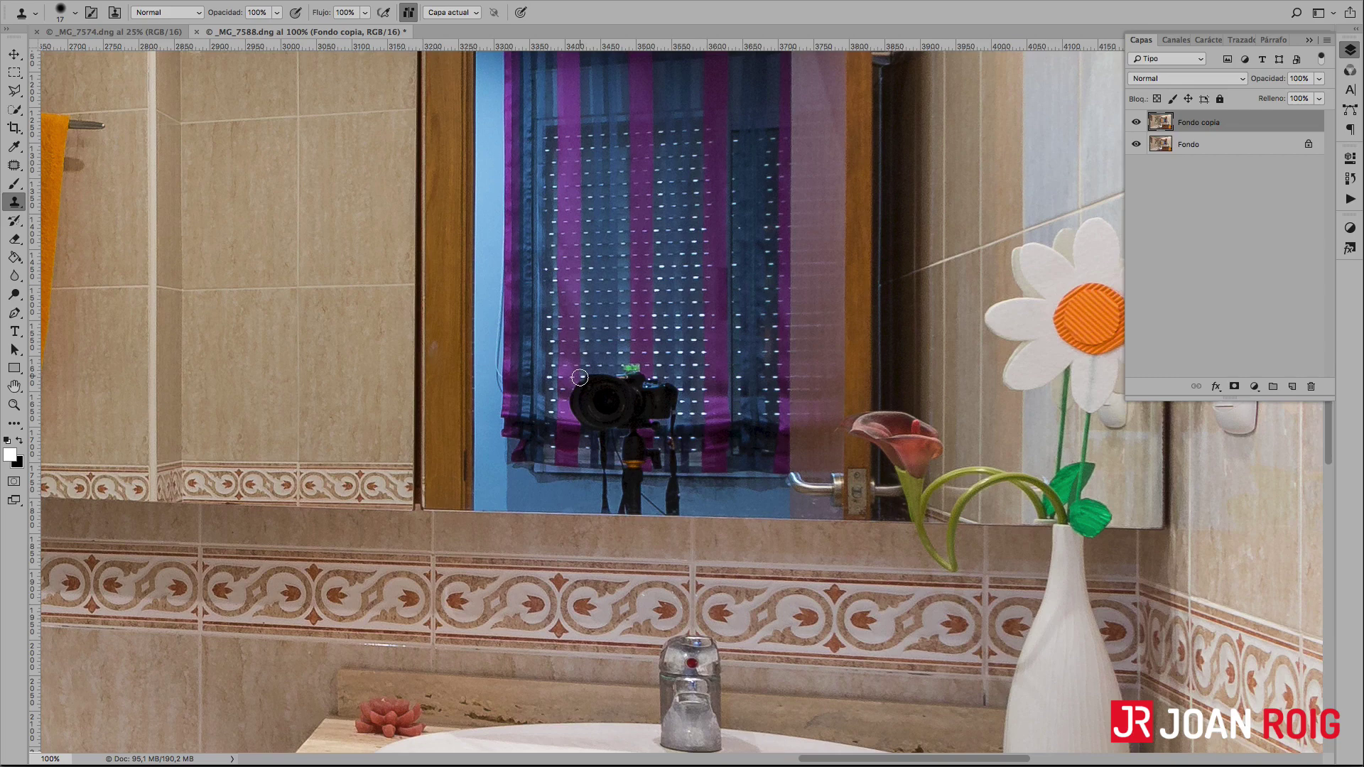
Clone curtain texture over the reflected camera lens edges and camera top
mouse_move(580, 378)
mouse_down()
mouse_move(604, 380)
mouse_move(577, 403)
mouse_move(597, 380)
mouse_up()
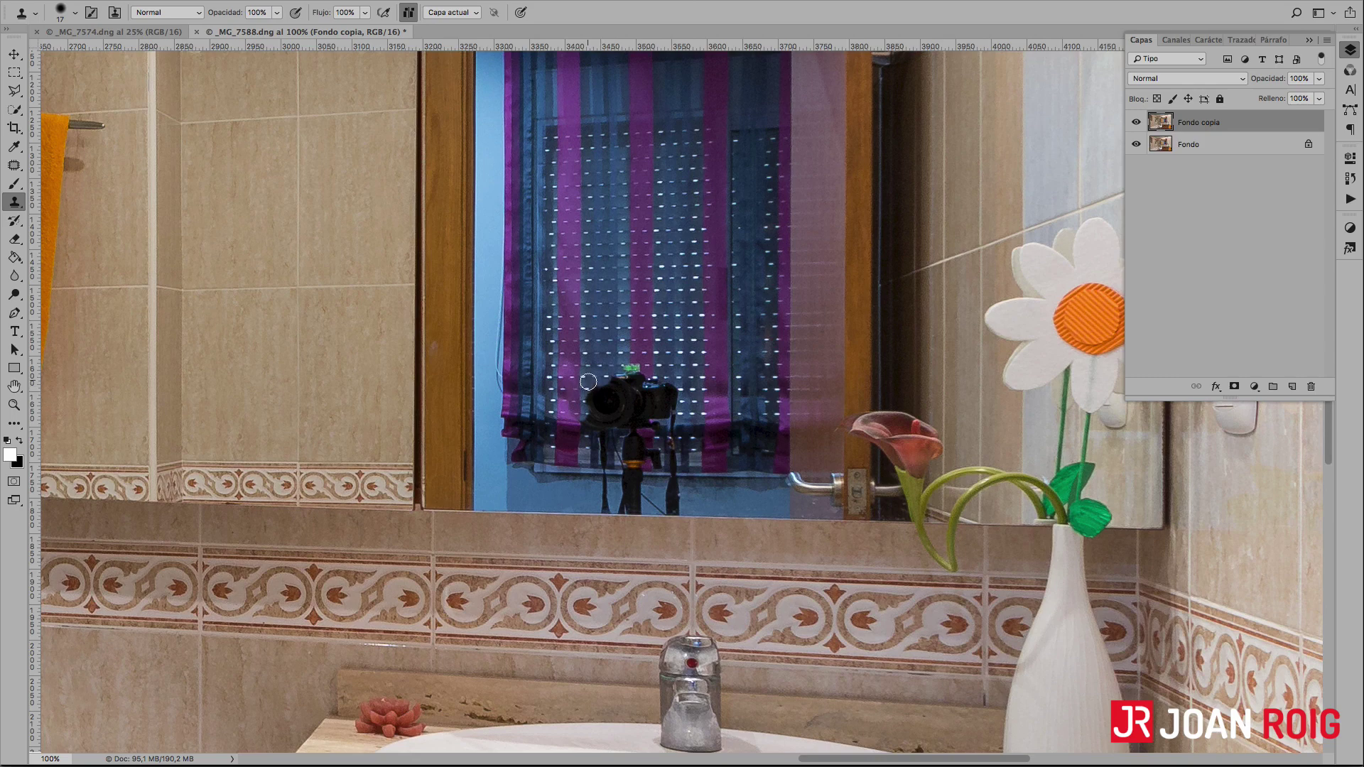
drag(588, 384, 593, 405)
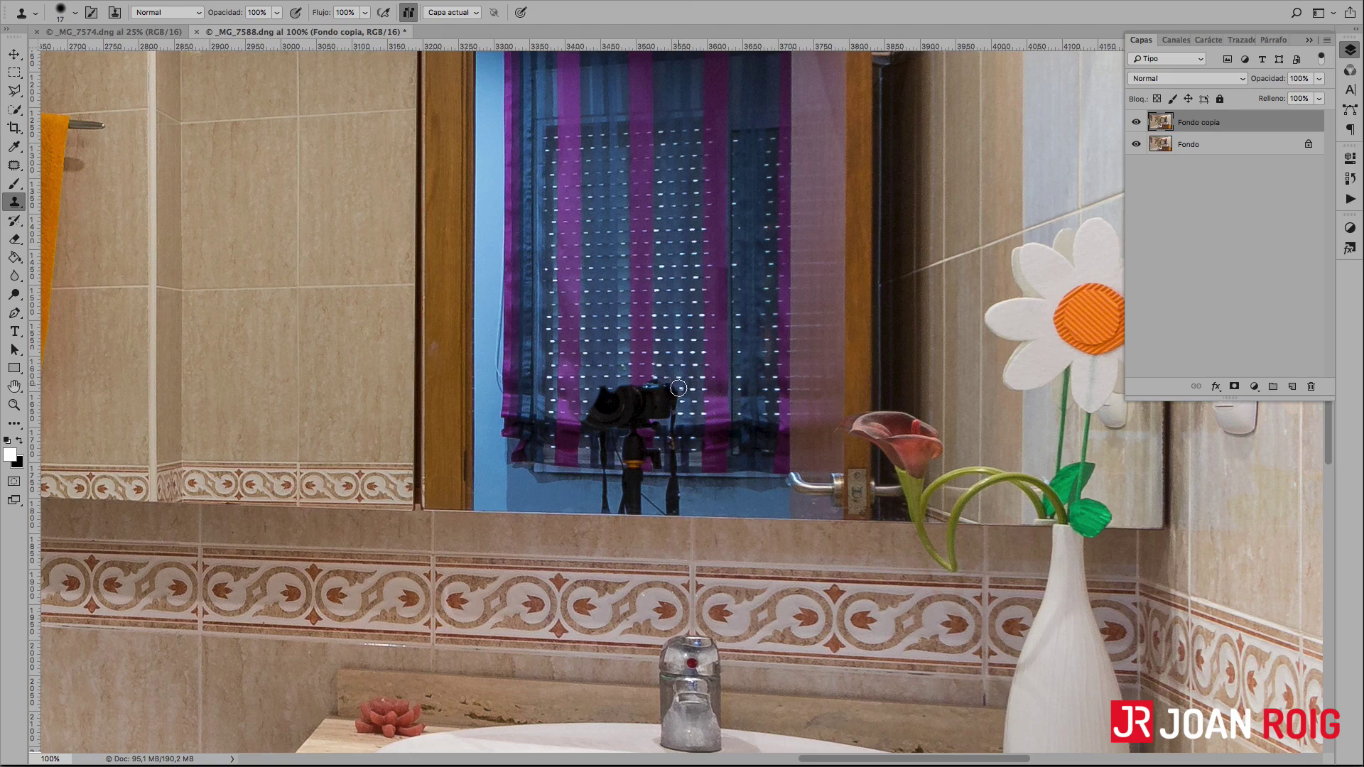
mouse_move(673, 384)
mouse_down()
mouse_move(677, 396)
mouse_move(604, 395)
mouse_move(685, 401)
mouse_move(593, 404)
mouse_move(680, 415)
mouse_move(592, 419)
mouse_move(683, 420)
mouse_move(587, 422)
mouse_up()
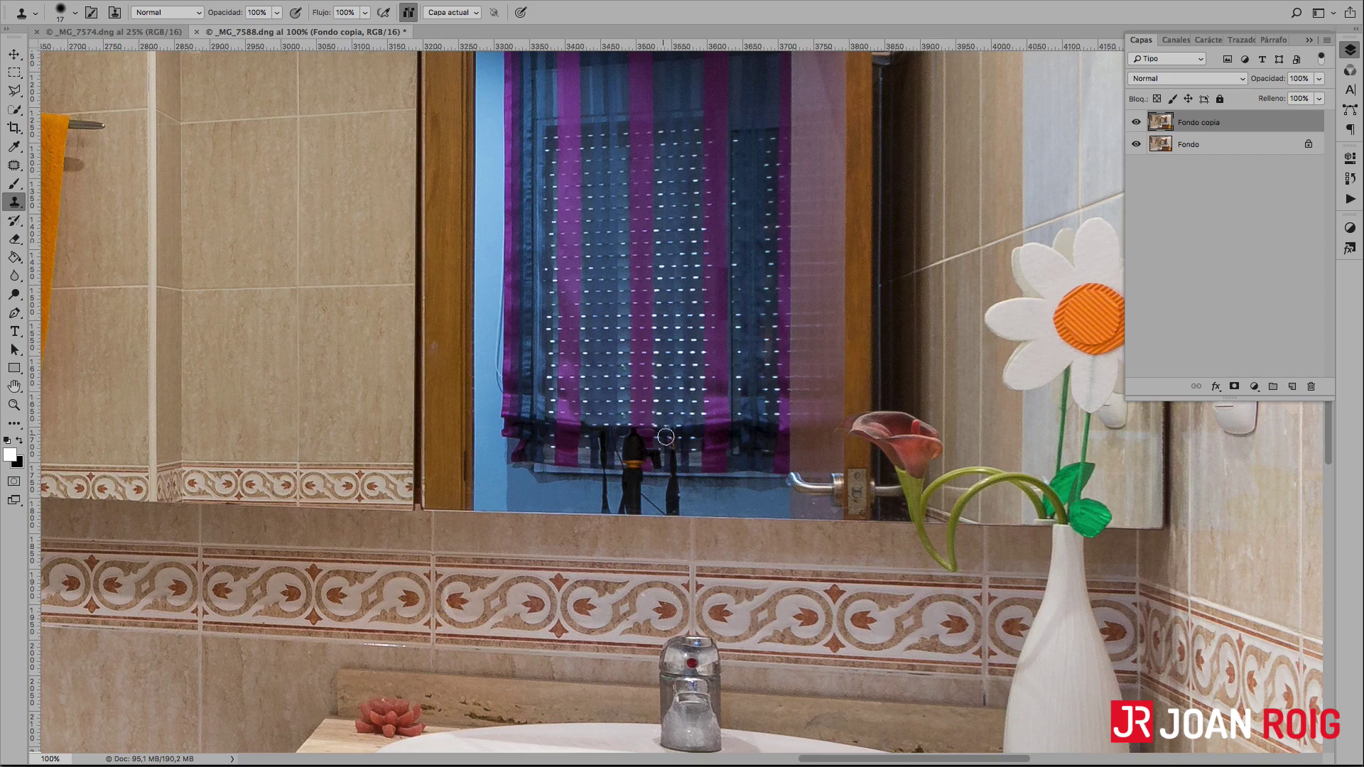
Clone curtain and wall texture over the dark tripod head below the curtain
click(659, 491)
drag(651, 470, 626, 469)
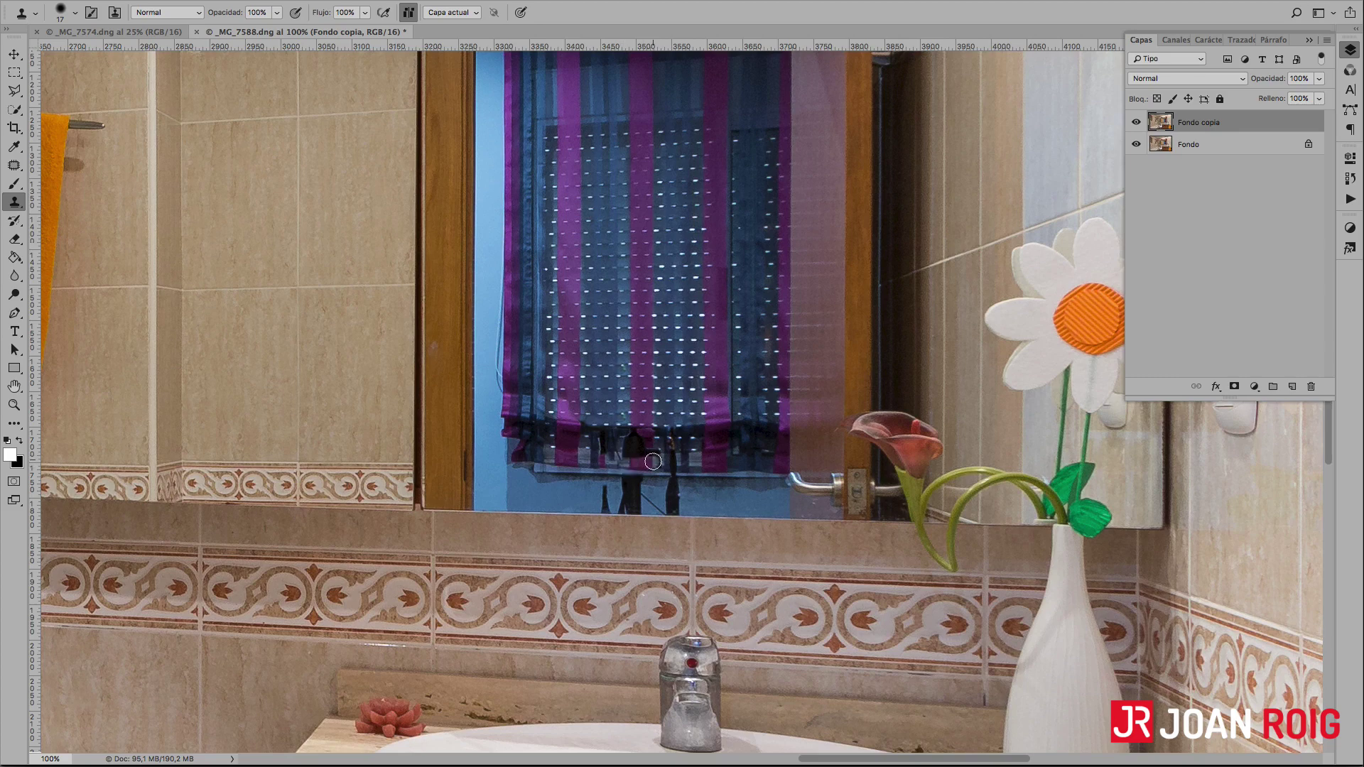
drag(652, 462, 654, 436)
drag(656, 431, 632, 431)
alt+click(592, 475)
Clone over the tripod post and legs at the sill and repair the curtain's bottom edge
drag(620, 476, 620, 482)
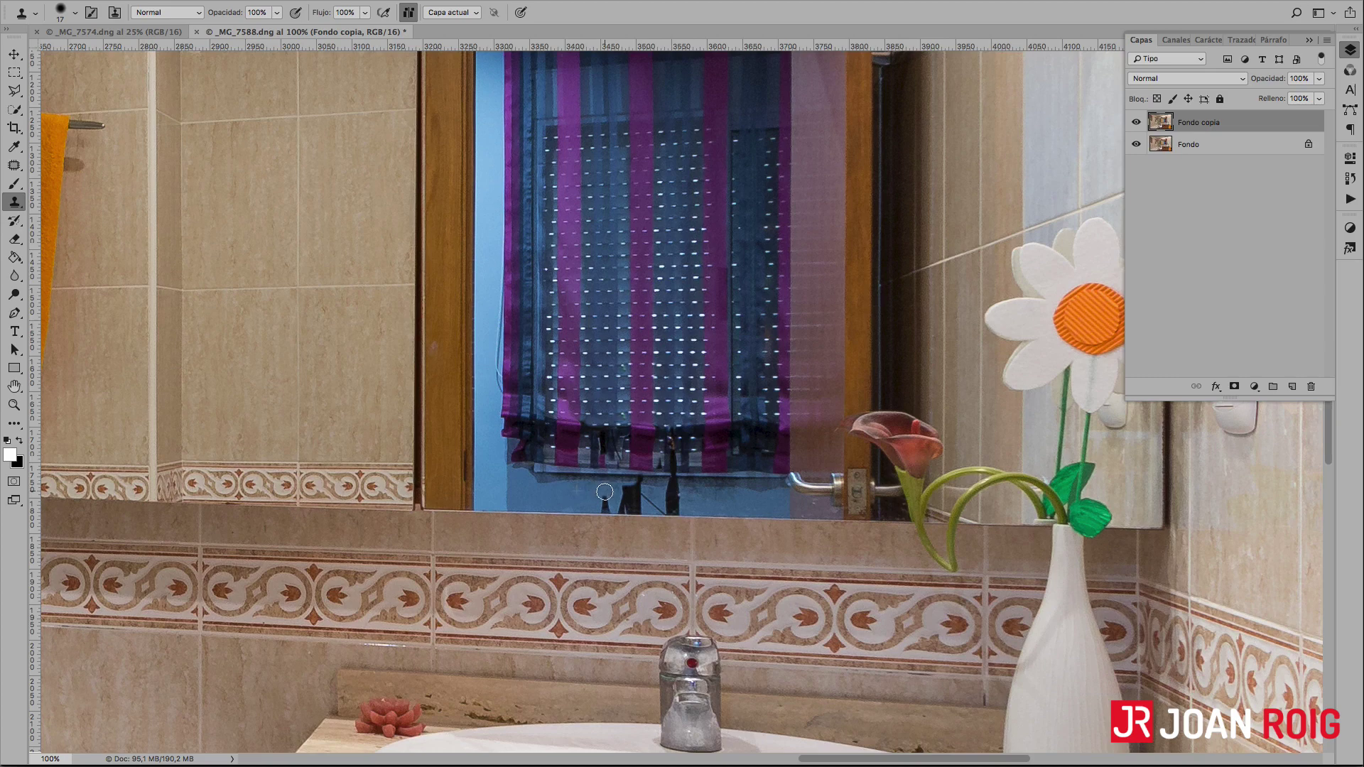
drag(629, 489, 639, 479)
mouse_move(678, 487)
mouse_down()
mouse_move(667, 502)
mouse_move(670, 471)
mouse_up()
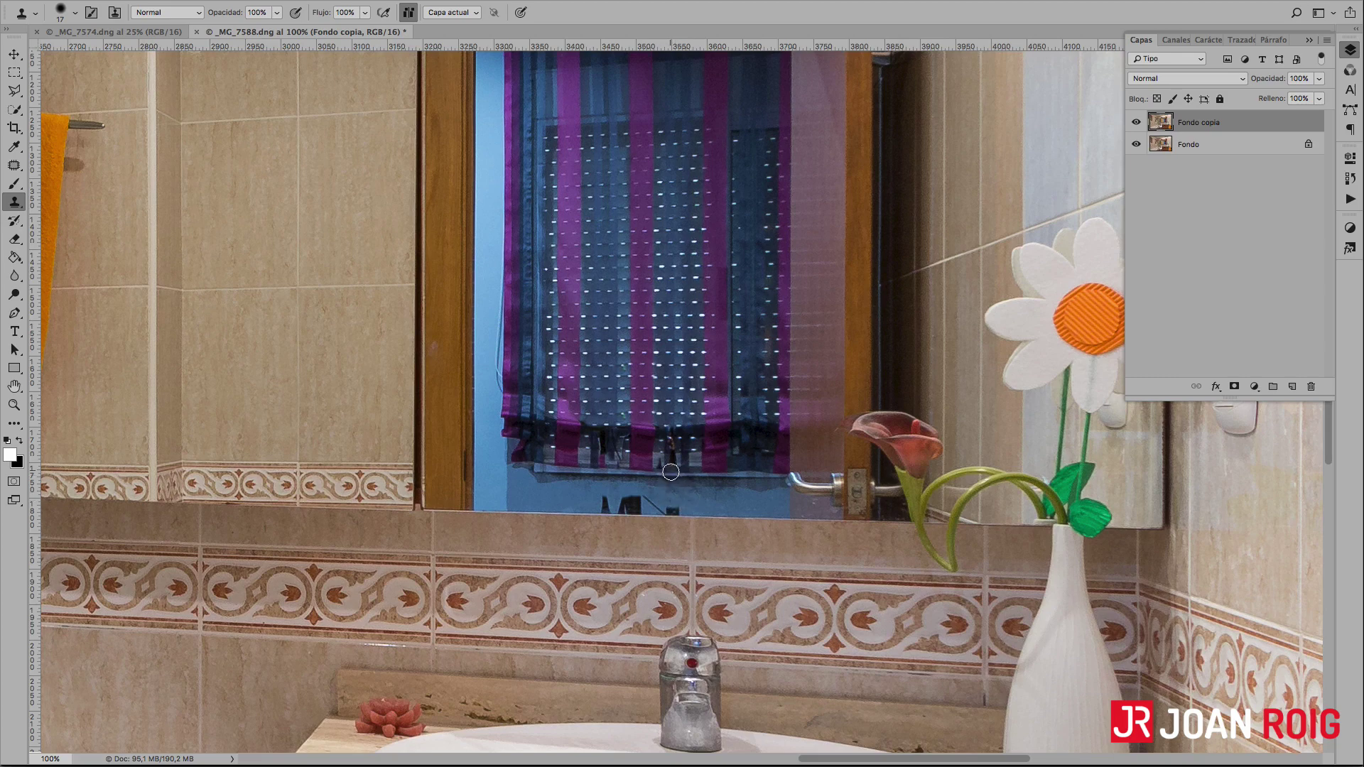
drag(671, 472, 677, 458)
mouse_move(612, 455)
mouse_down()
mouse_move(597, 436)
mouse_move(602, 462)
mouse_up()
drag(660, 473, 655, 460)
Resample along the curtain and mirror edge, then paint out the dark object on the mirror's bottom
alt+click(585, 463)
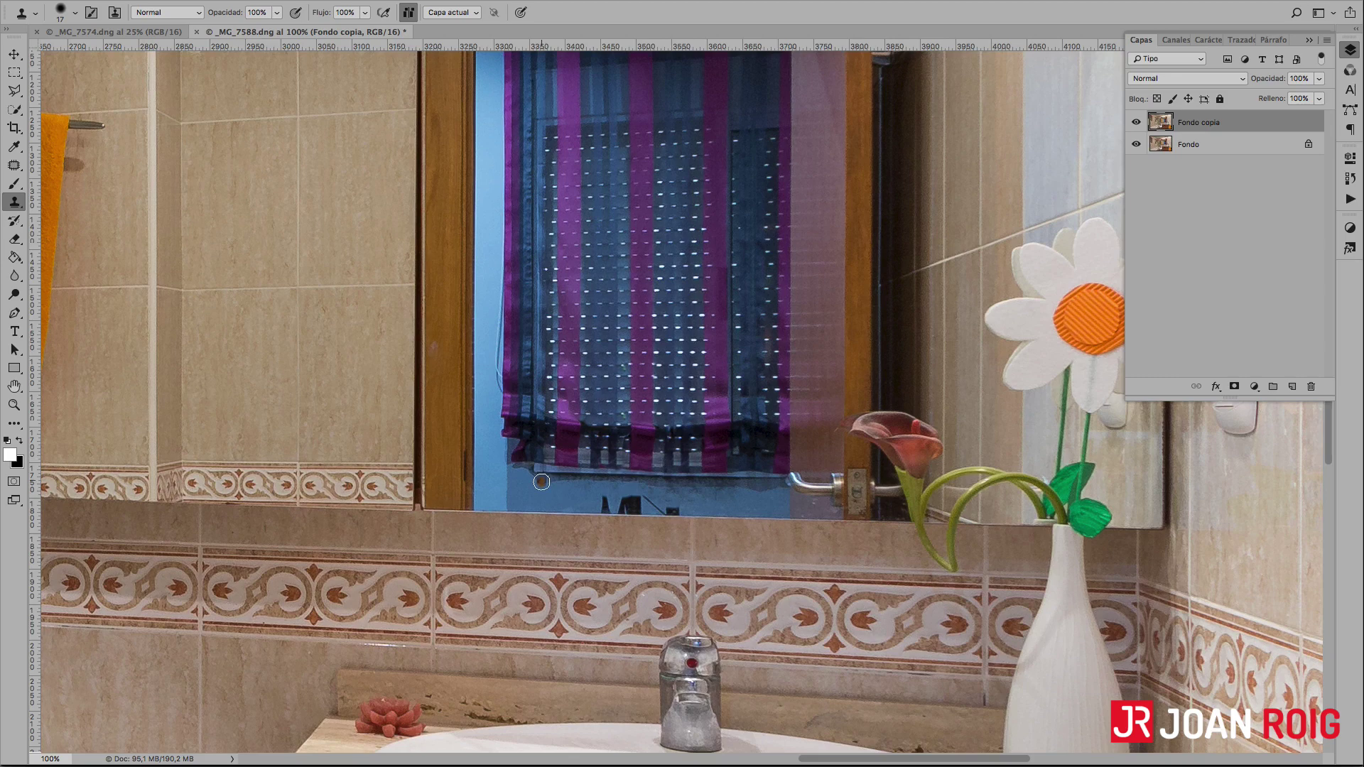
alt+click(699, 466)
alt+click(572, 513)
drag(601, 513, 679, 511)
Toggle Fondo copia on and off to compare with the original, then bring up _MG_7574
click(1136, 124)
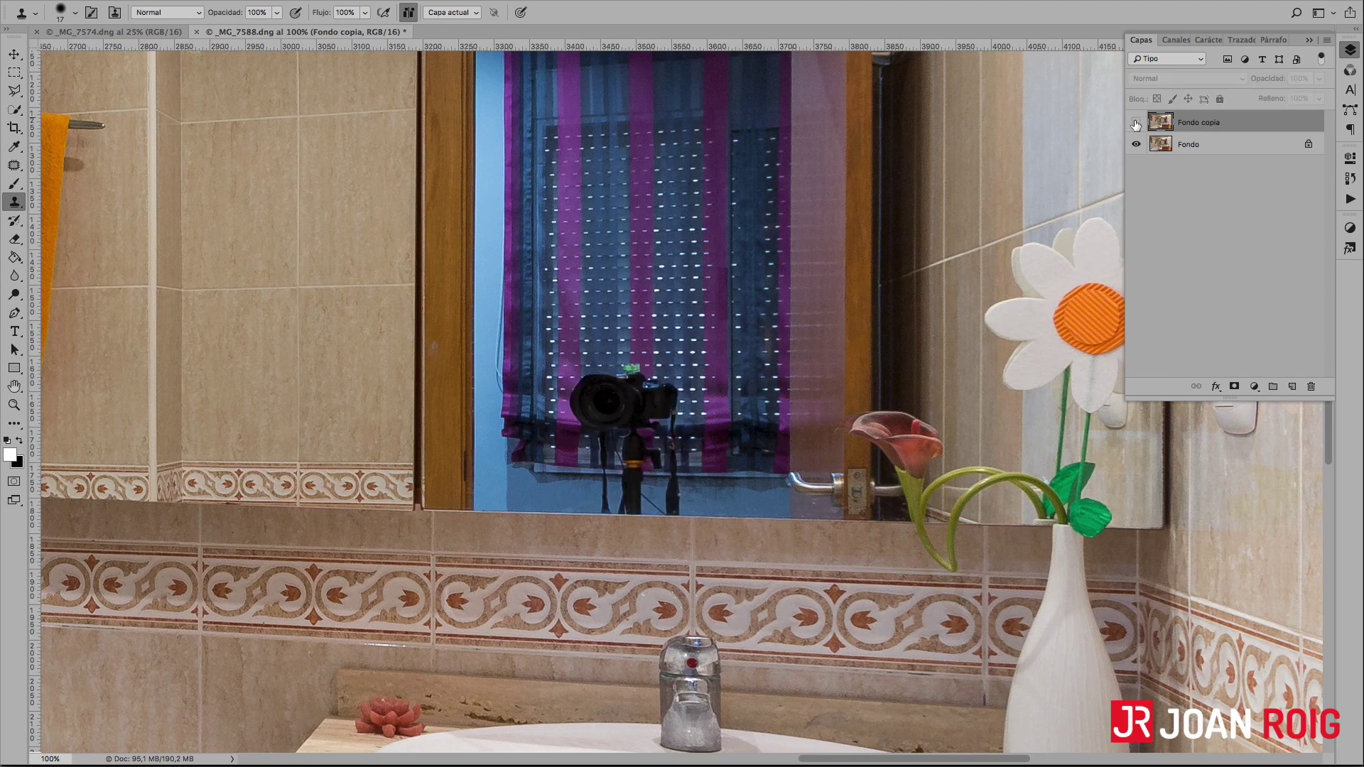
click(1135, 124)
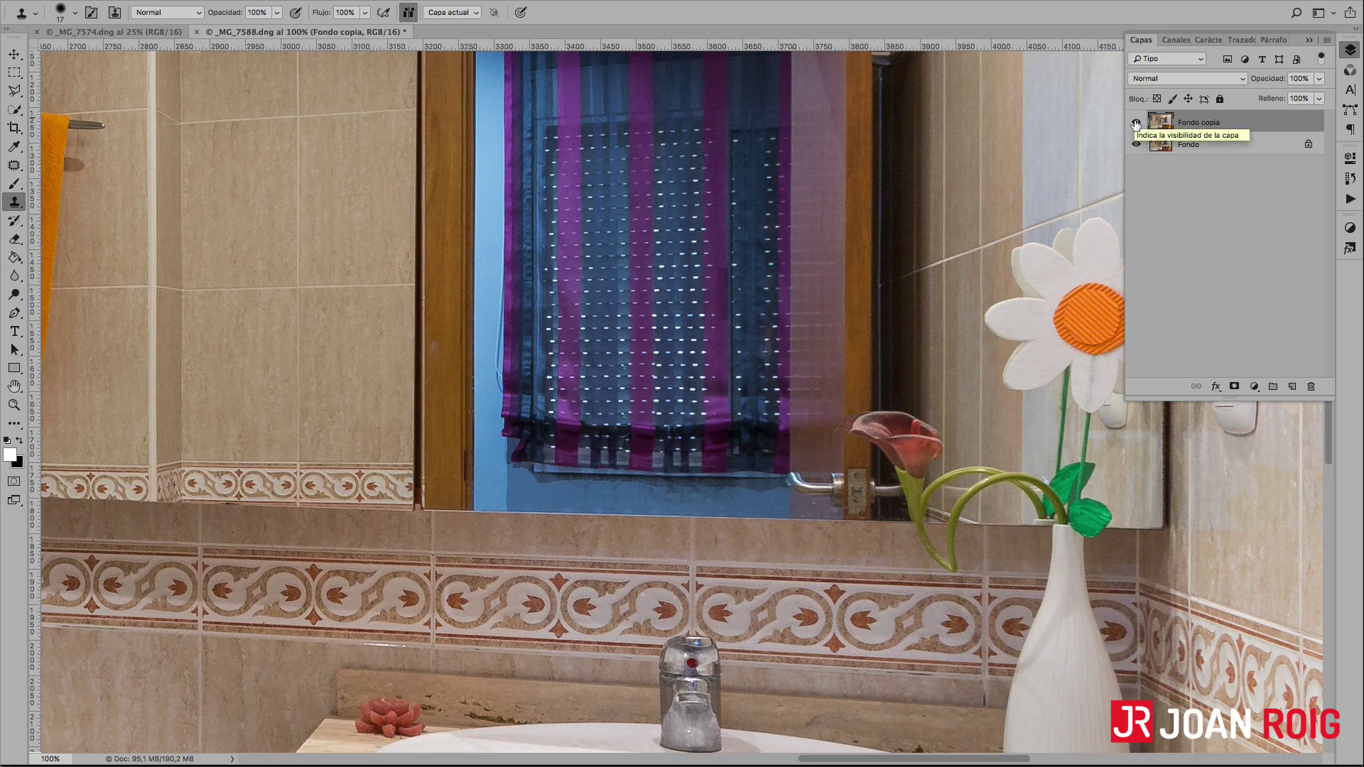
click(1136, 124)
click(1136, 124)
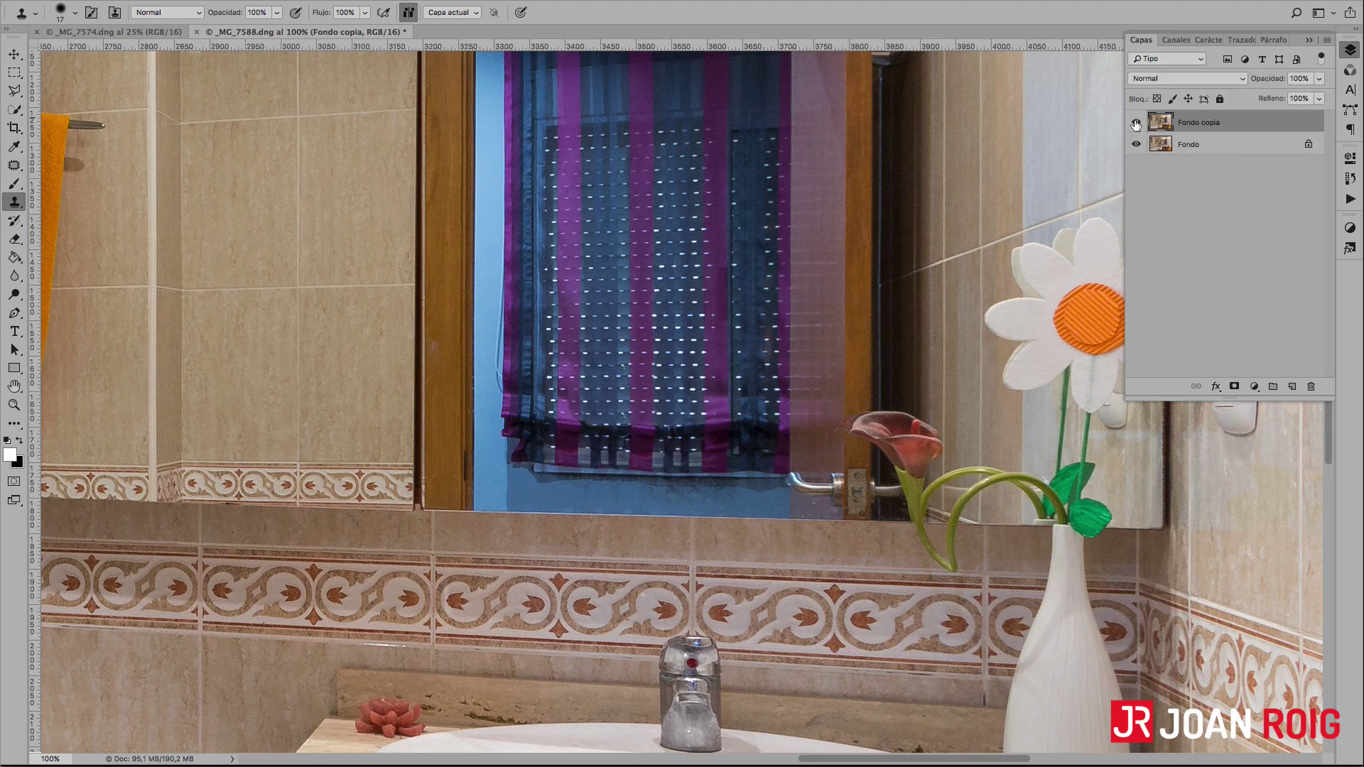
click(1135, 124)
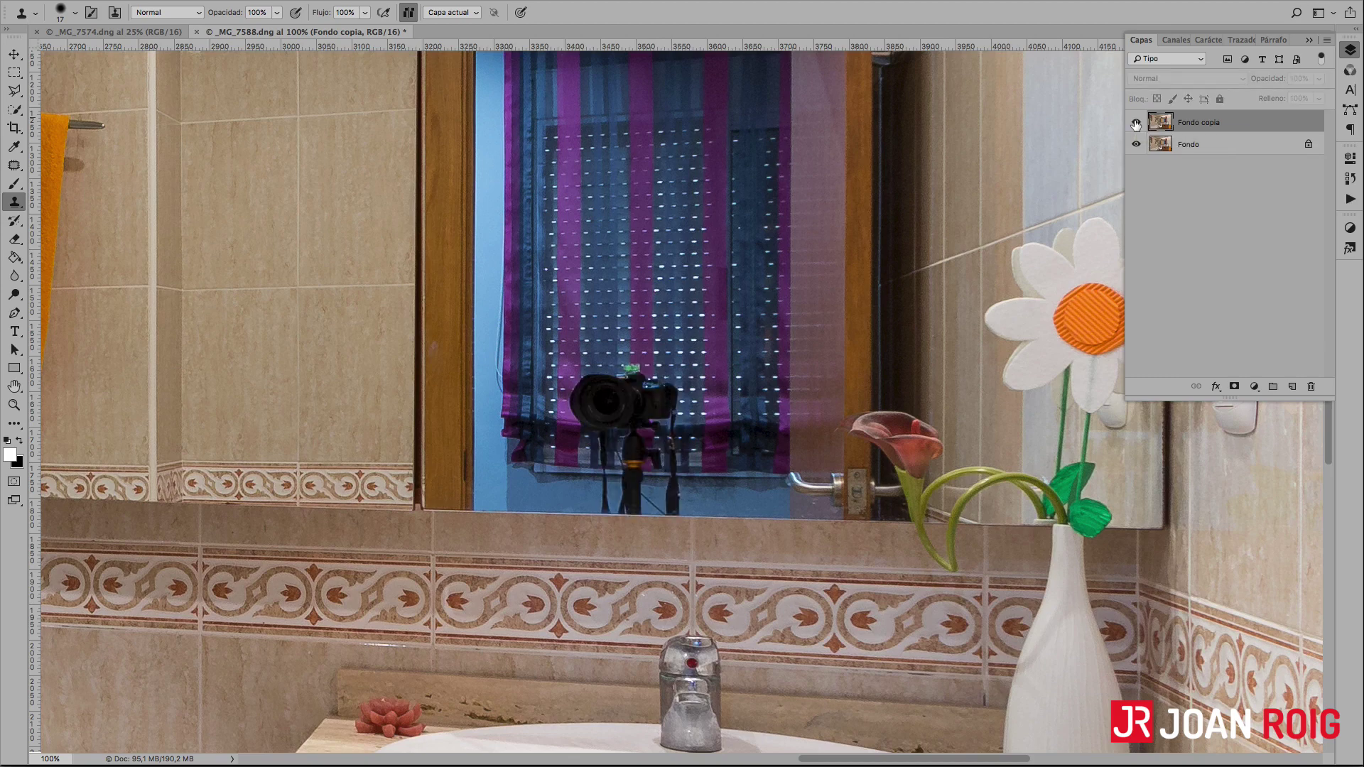
click(1135, 124)
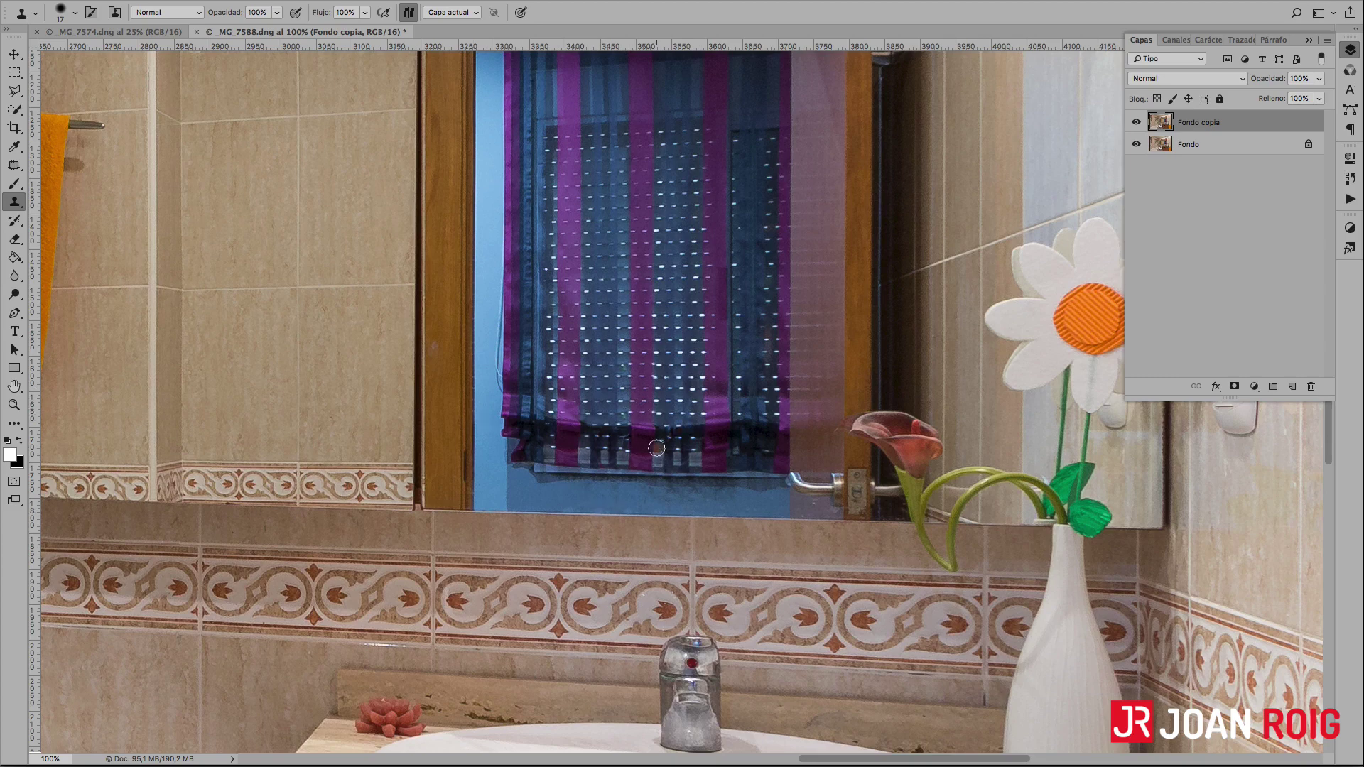
click(1135, 123)
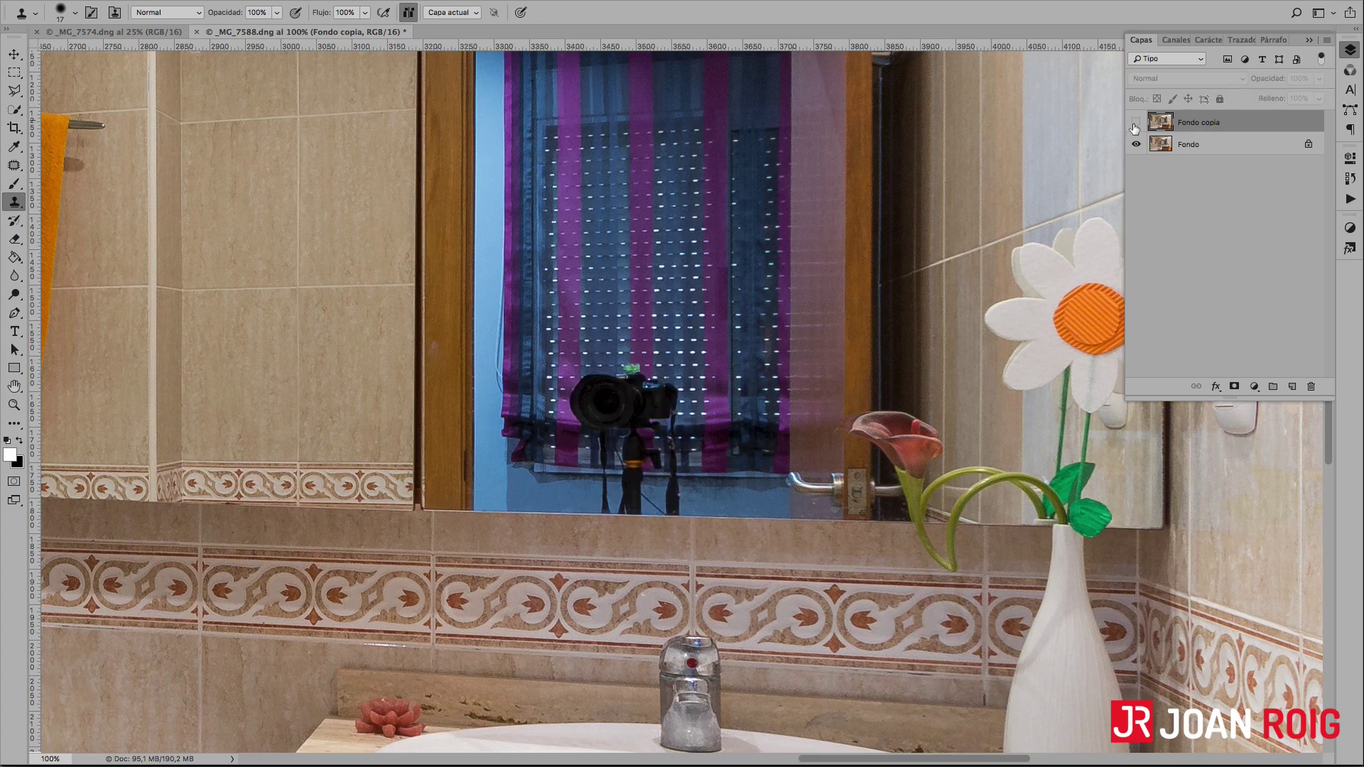
click(1135, 124)
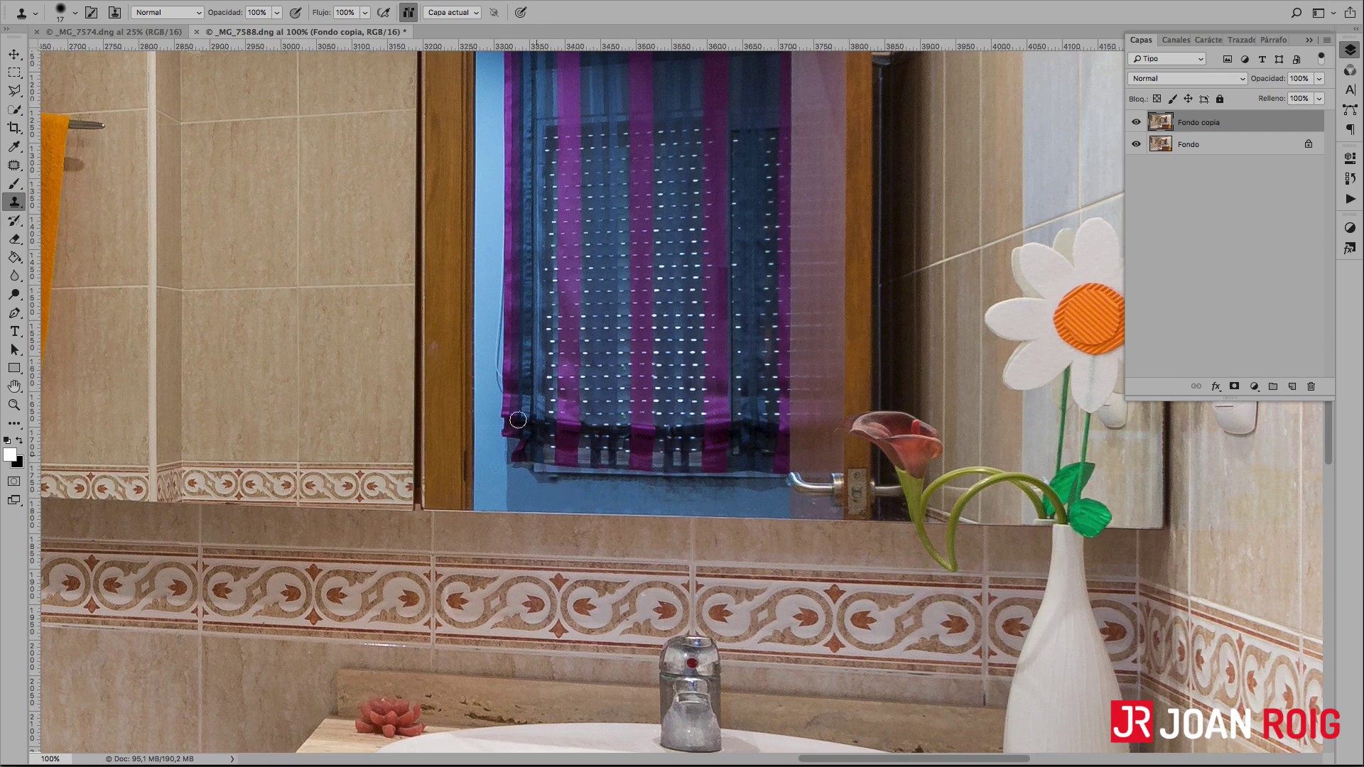
click(146, 31)
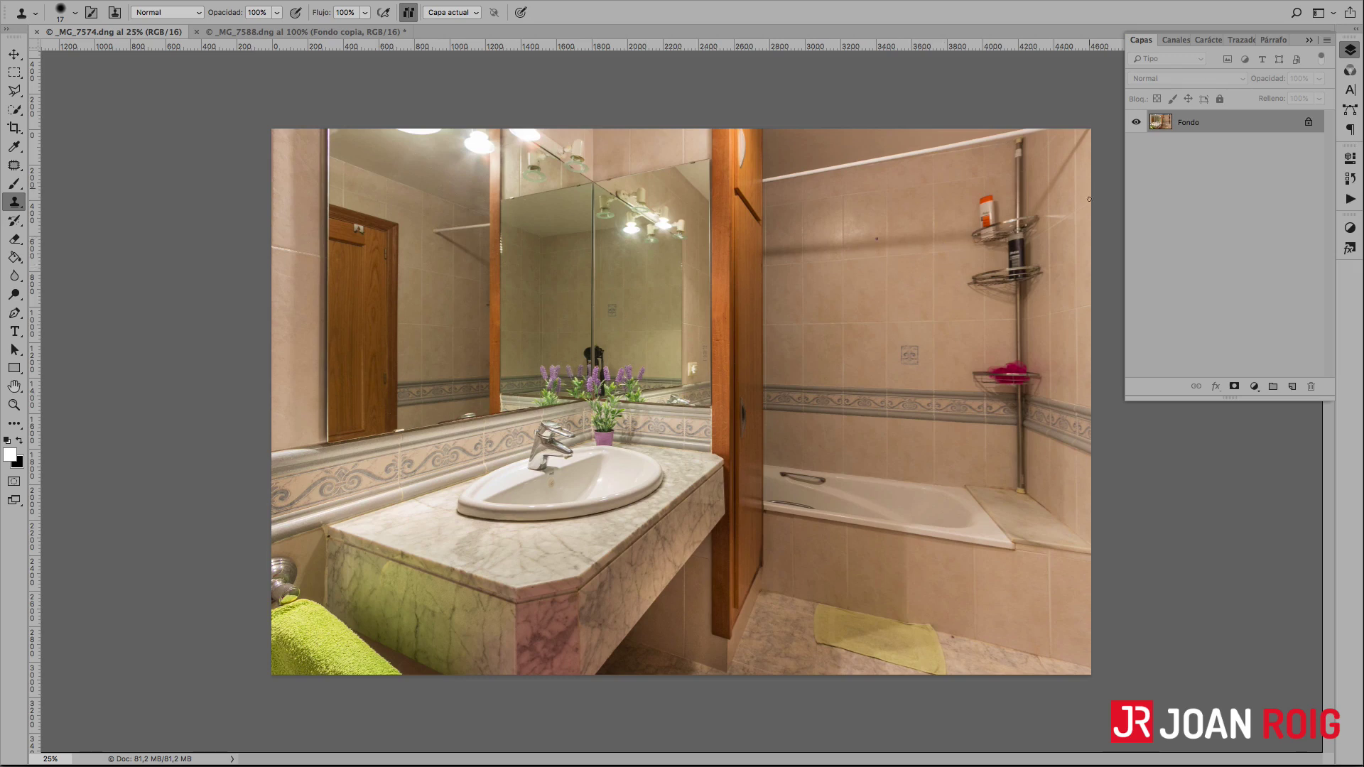
Duplicate _MG_7574's Fondo layer, zoom to 100%, and clone wall over the tripod beside the pole
drag(1216, 128, 1292, 387)
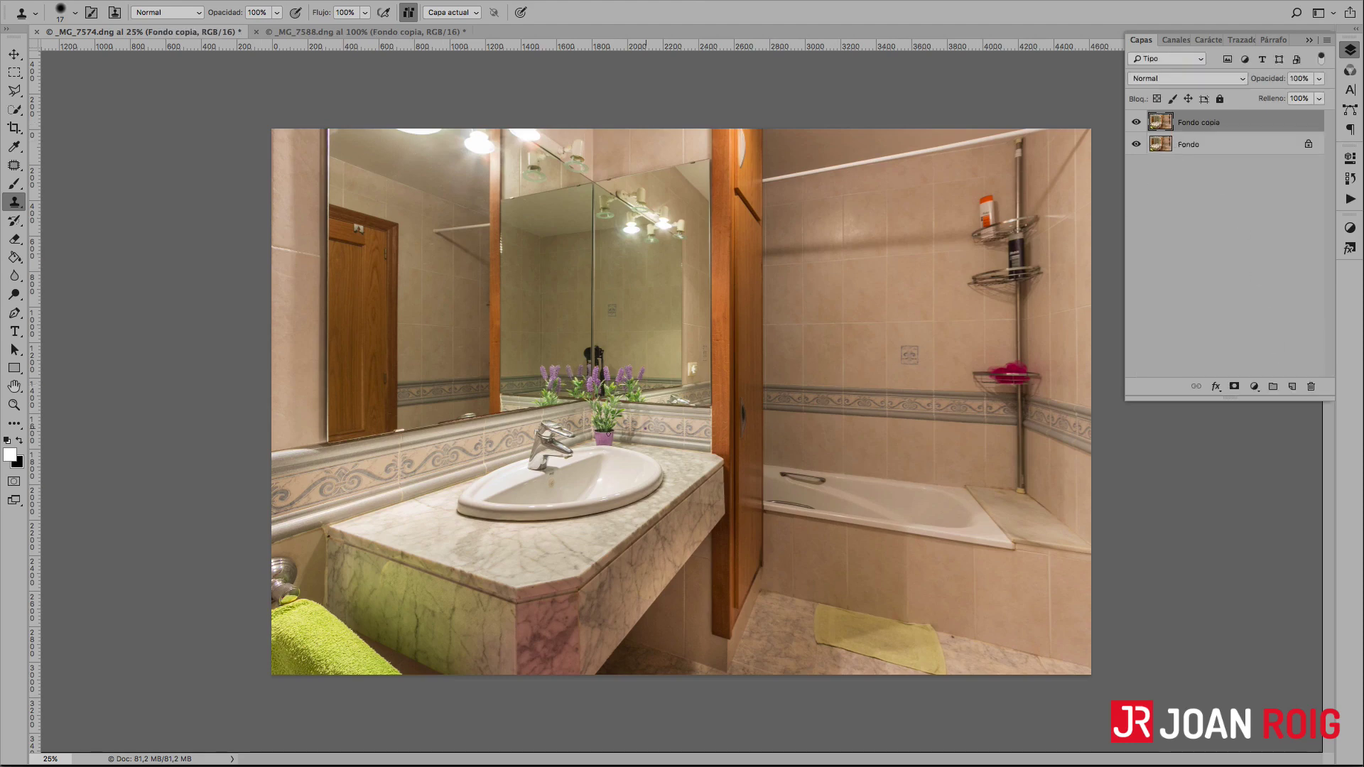
key(ctrl+1)
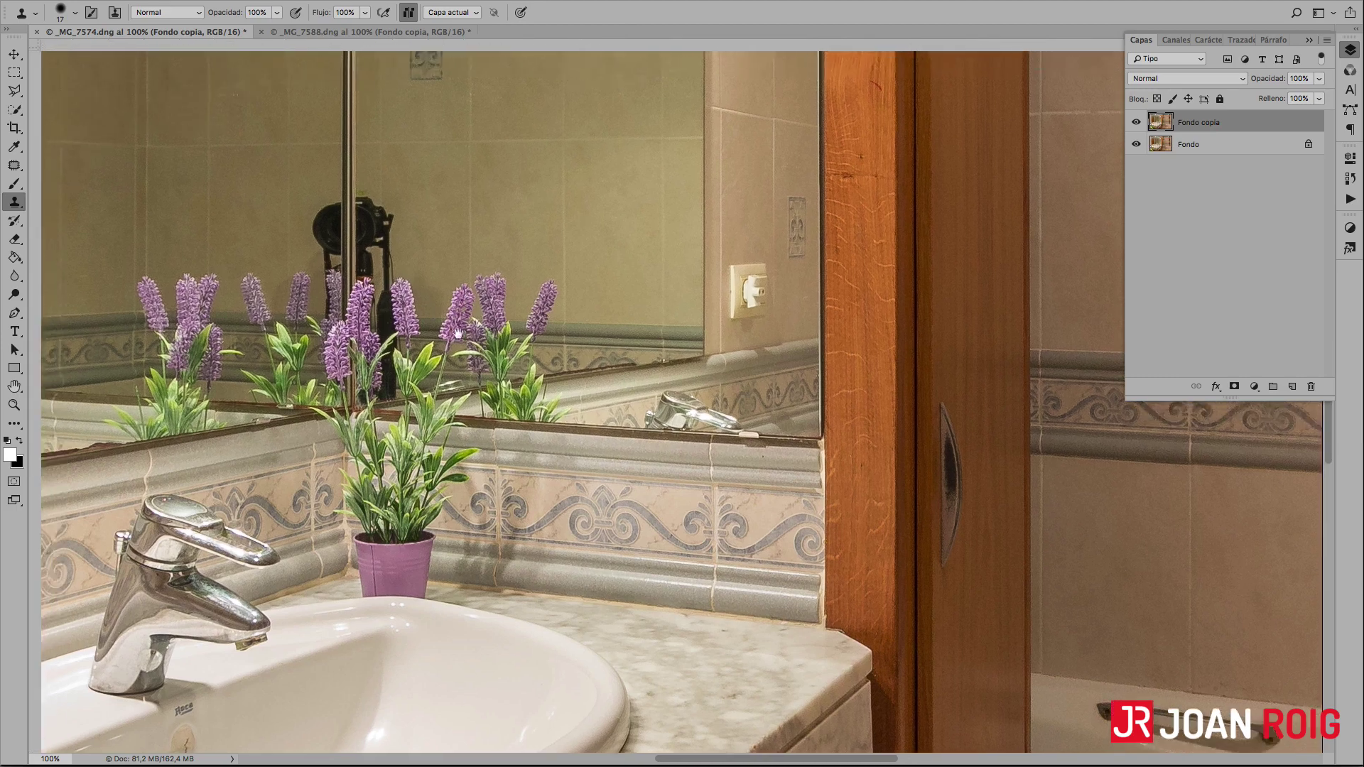
mouse_move(386, 265)
mouse_down()
mouse_move(712, 458)
mouse_move(717, 436)
mouse_up()
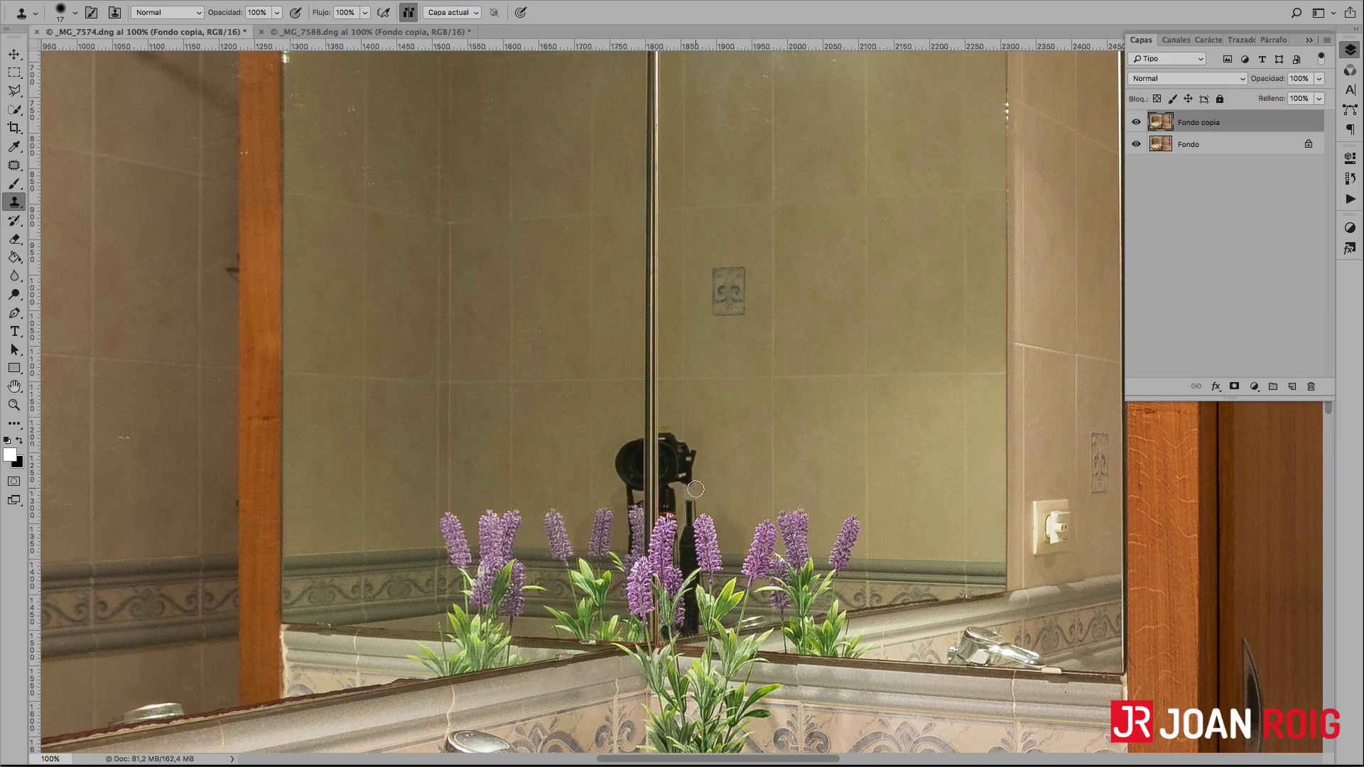
drag(688, 496, 670, 493)
drag(671, 493, 693, 495)
Clone out the whitish blob and dark spot beside the reflected camera, and select the Patch tool
click(676, 489)
click(698, 472)
click(14, 165)
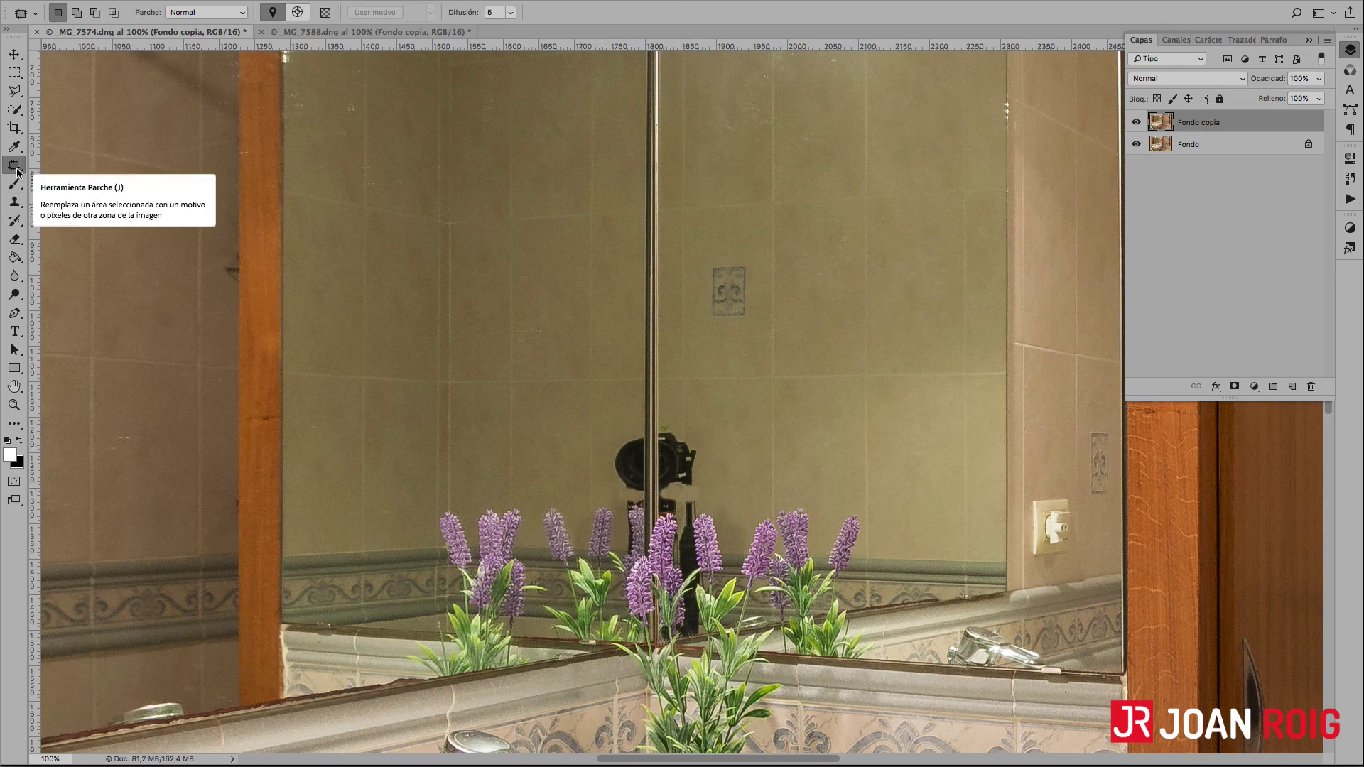
right_click(16, 169)
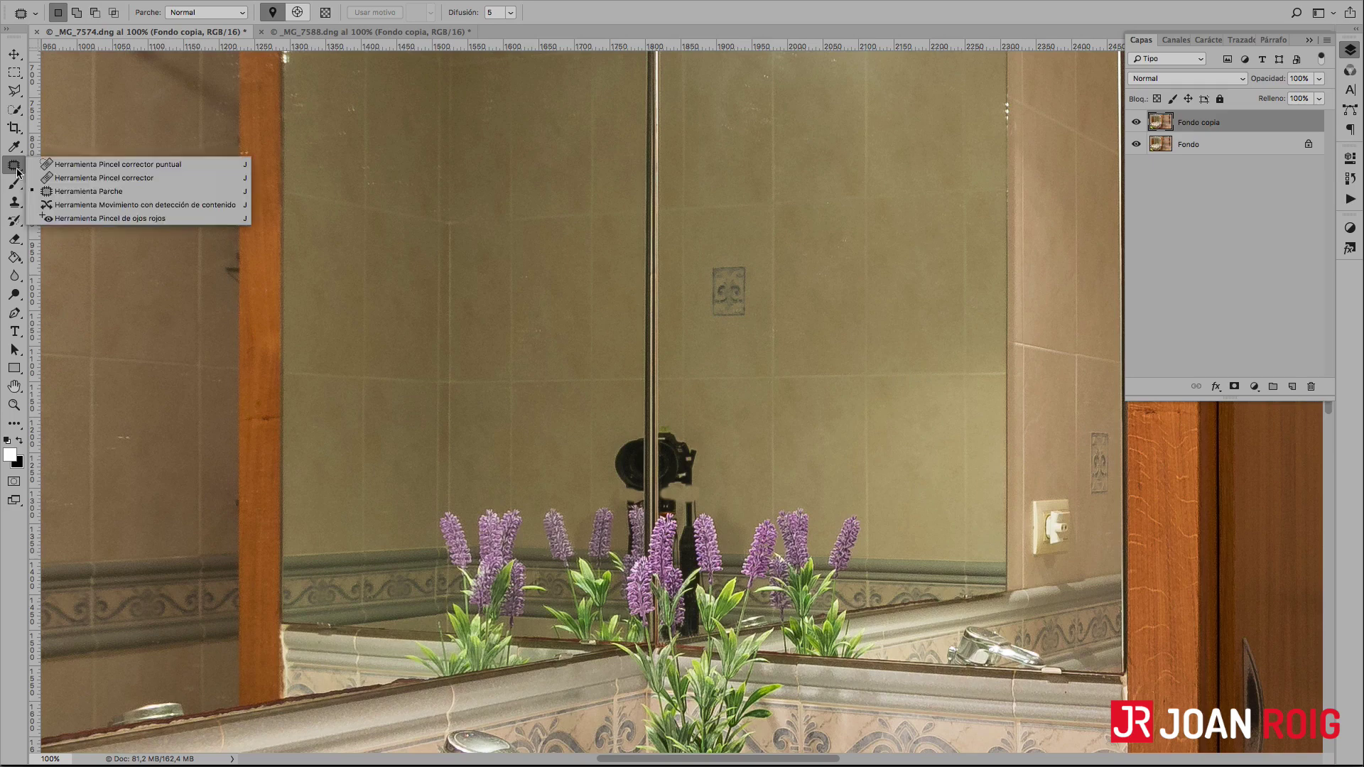
click(78, 191)
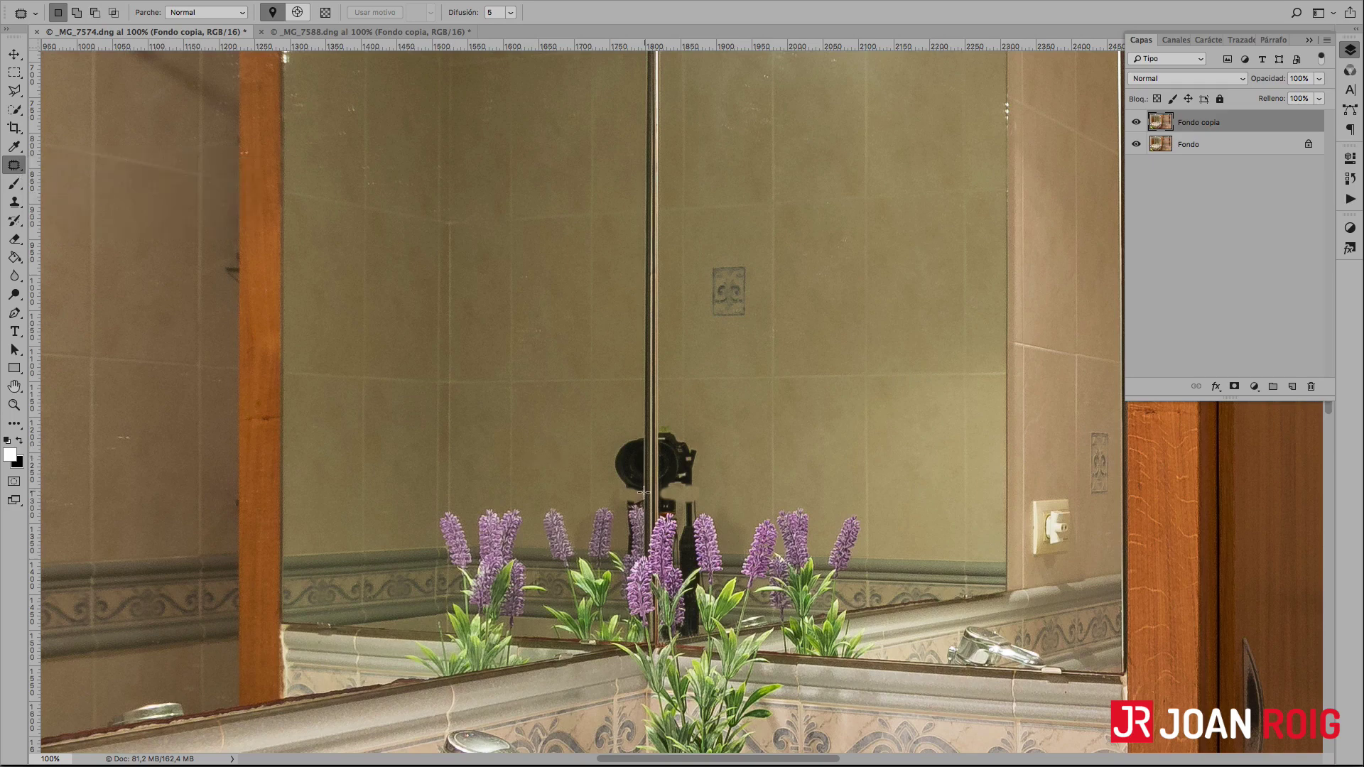
Patch the camera reflection with clean wall tile from above, then deselect
mouse_move(628, 495)
mouse_down()
mouse_move(700, 490)
mouse_move(622, 428)
mouse_up()
drag(622, 429, 615, 495)
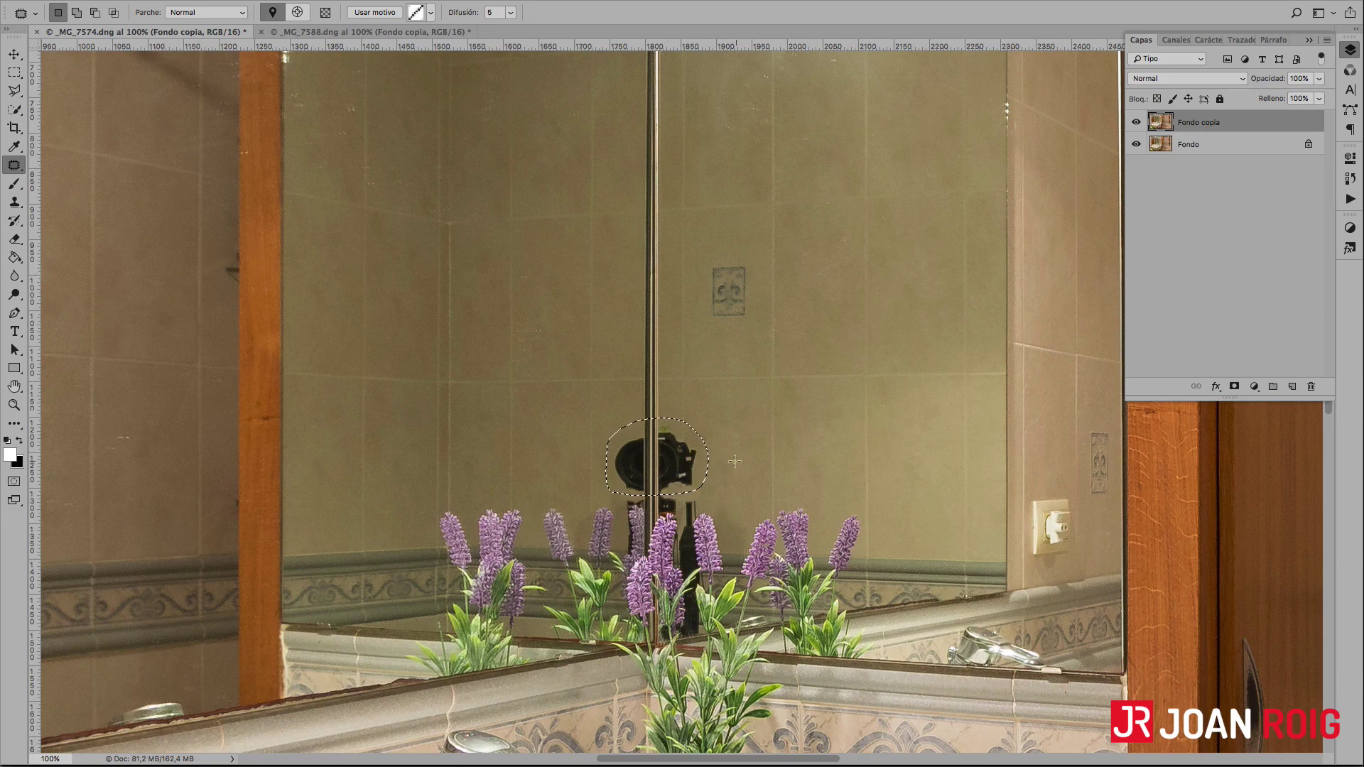
key(shift)
drag(680, 472, 669, 335)
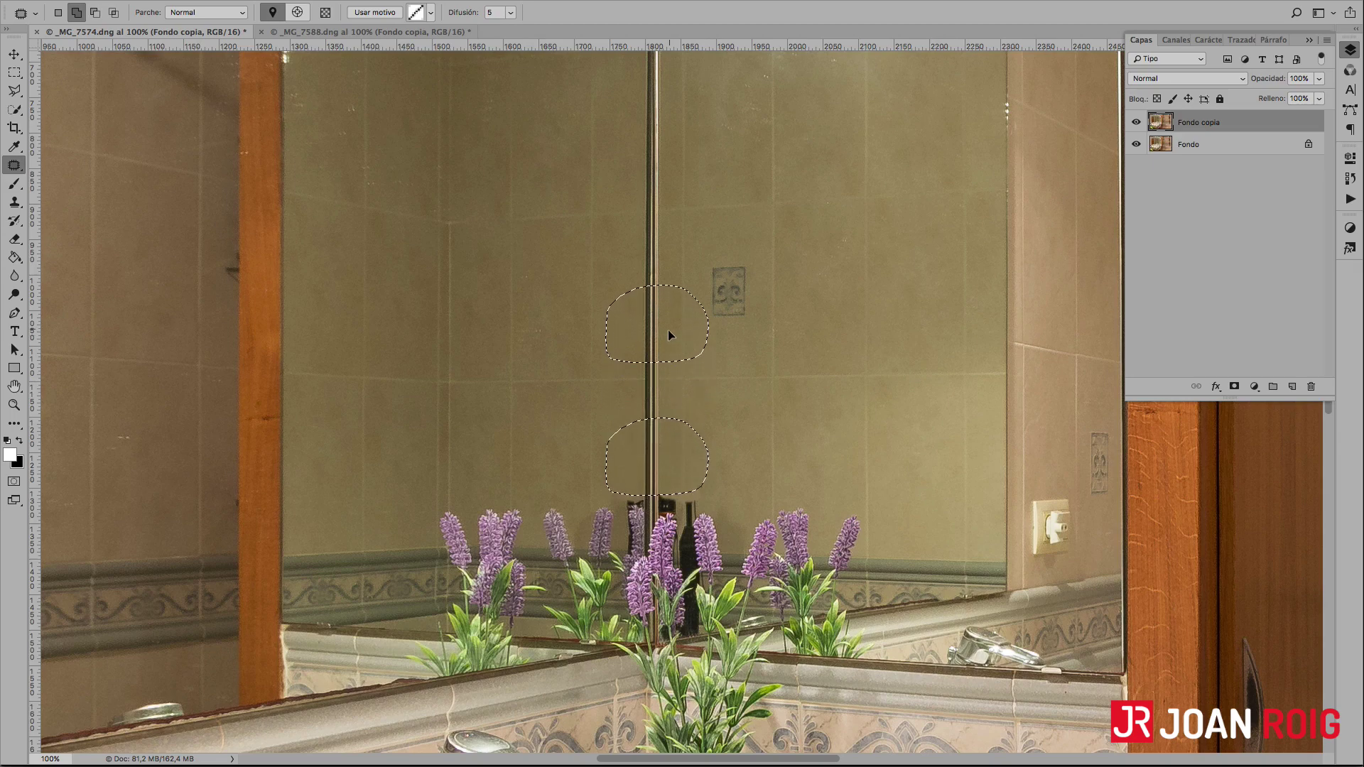
mouse_move(667, 336)
mouse_down()
mouse_move(667, 377)
mouse_move(669, 337)
mouse_up()
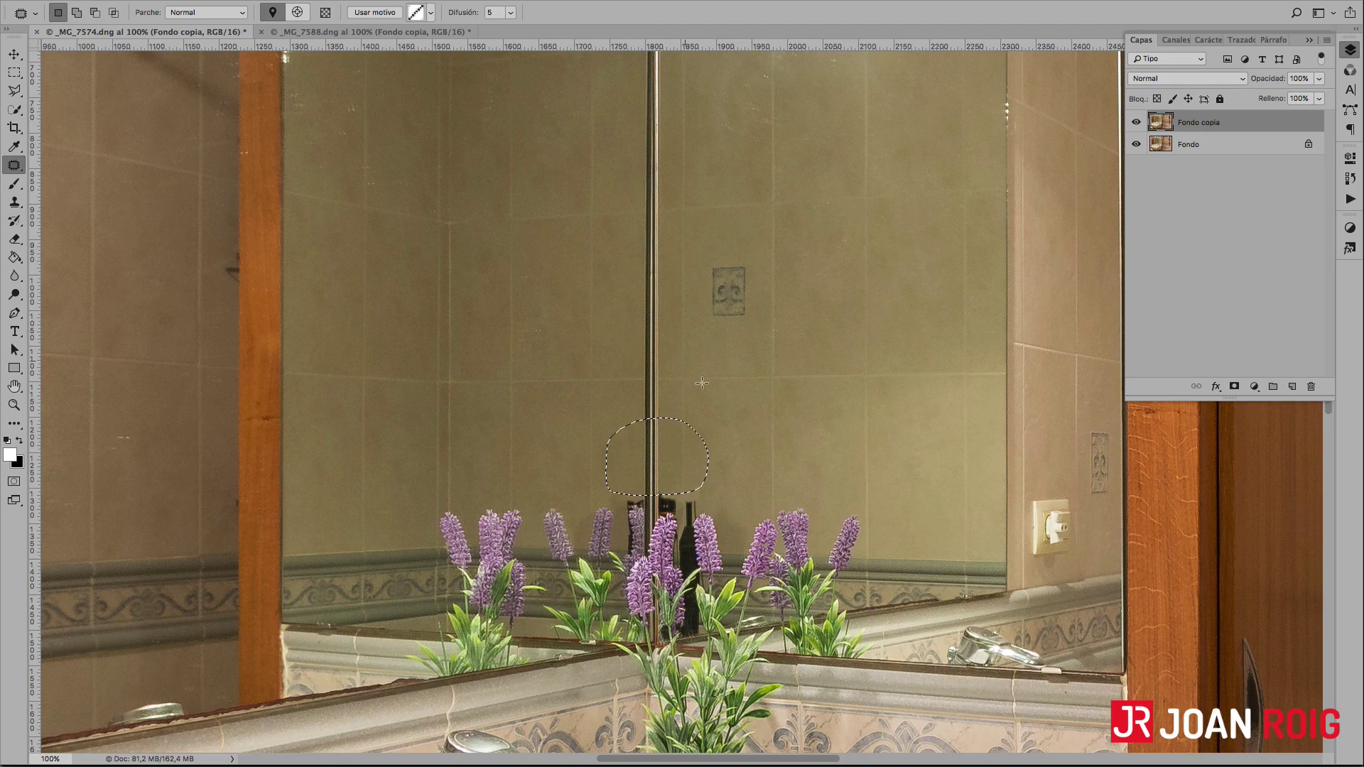
key(ctrl+d)
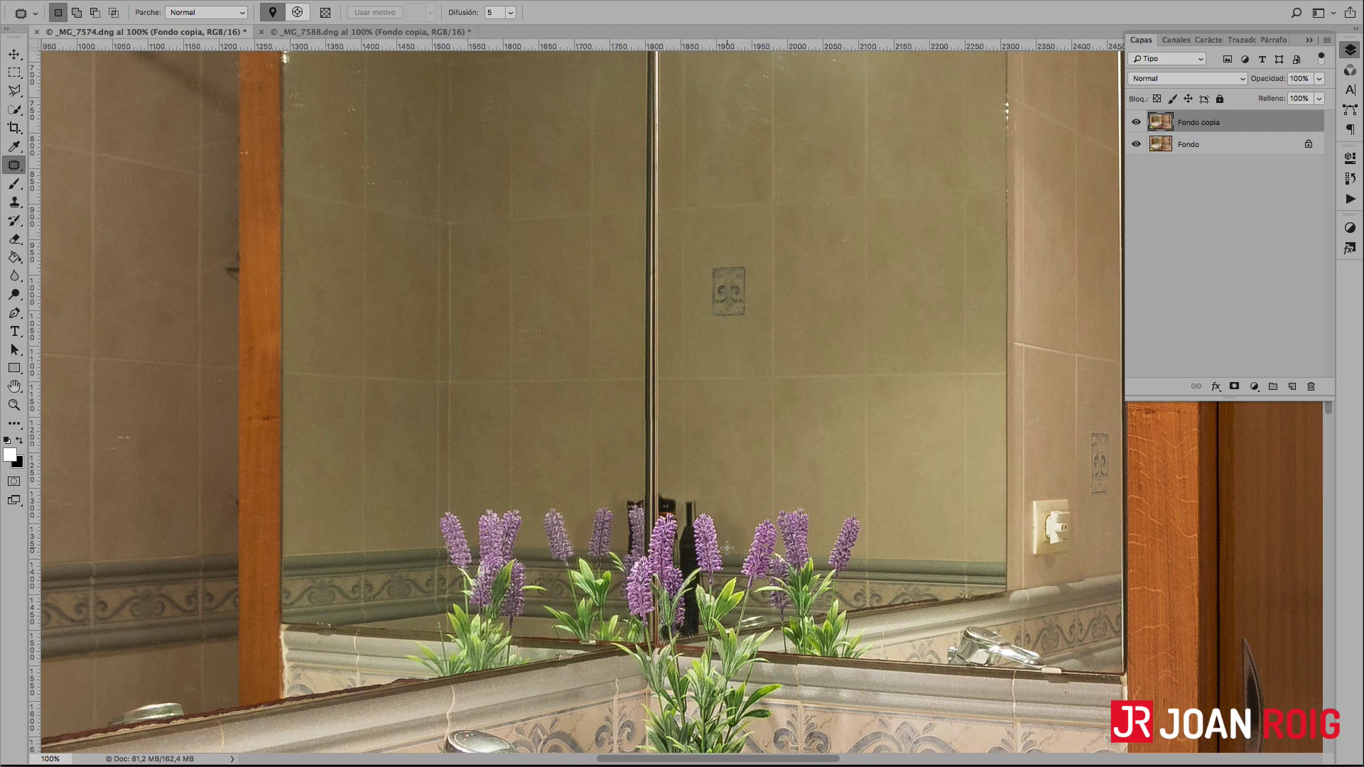
key(s)
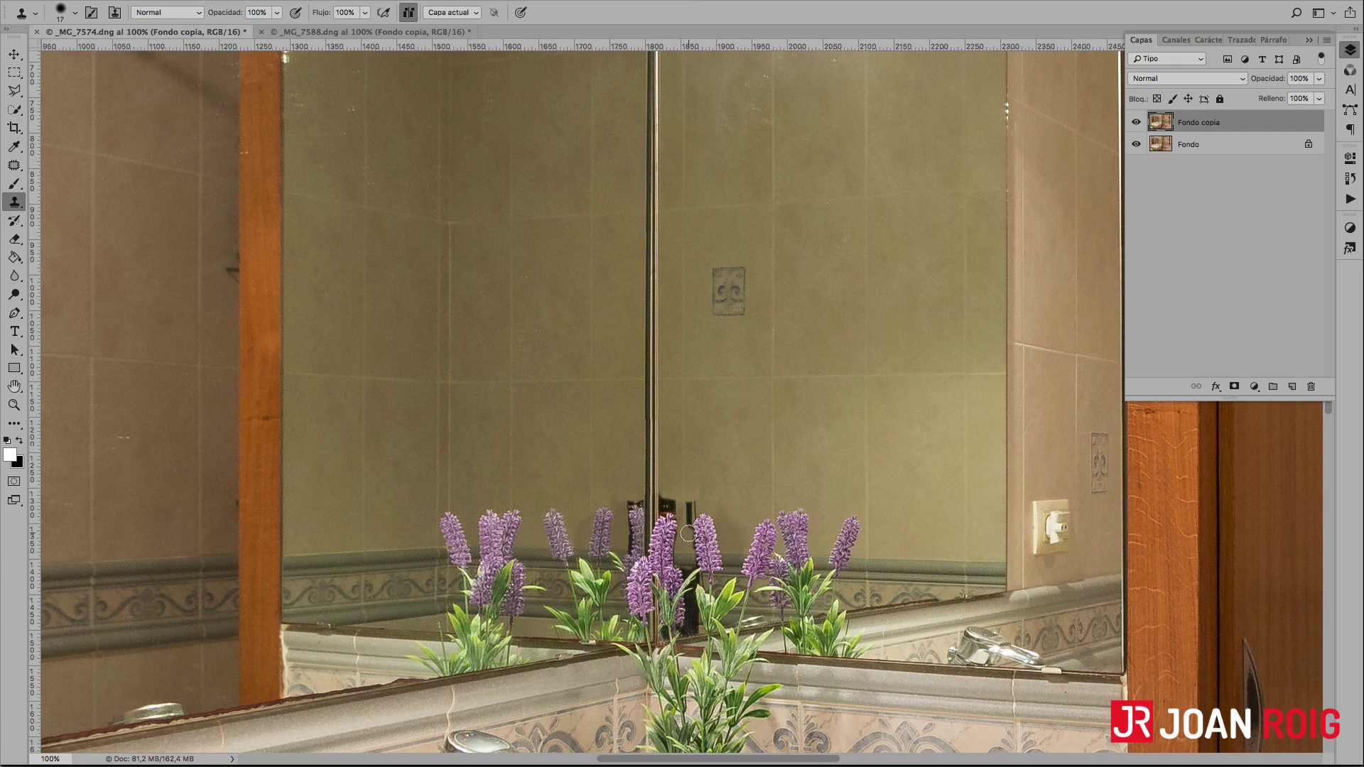
Clone wall tiles over the dark bottle strip and the dark patches among the lavender stems
drag(688, 534, 693, 512)
drag(636, 505, 623, 516)
mouse_move(687, 610)
mouse_down()
mouse_move(703, 590)
mouse_move(692, 623)
mouse_up()
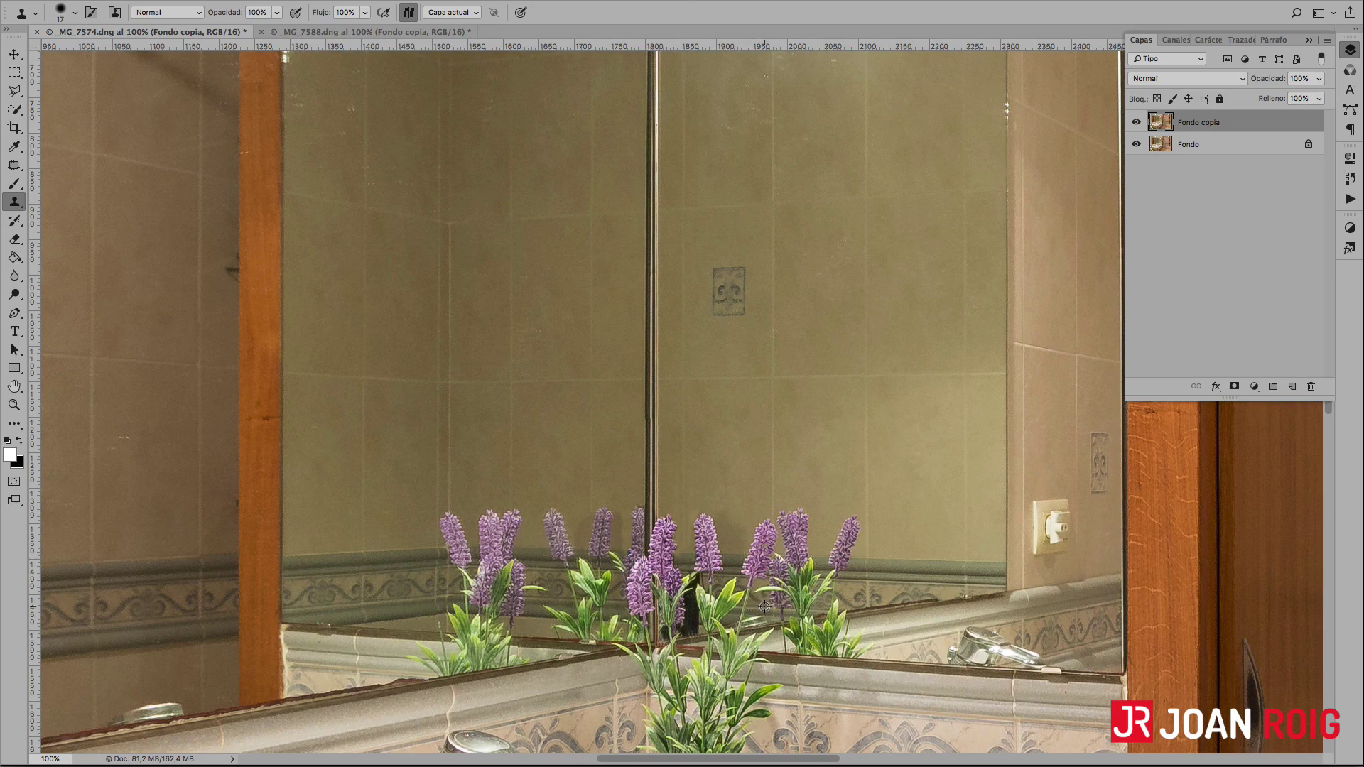
alt+click(763, 606)
Toggle Fondo copia off and on to compare against the original, then pick the Patch tool
click(1136, 123)
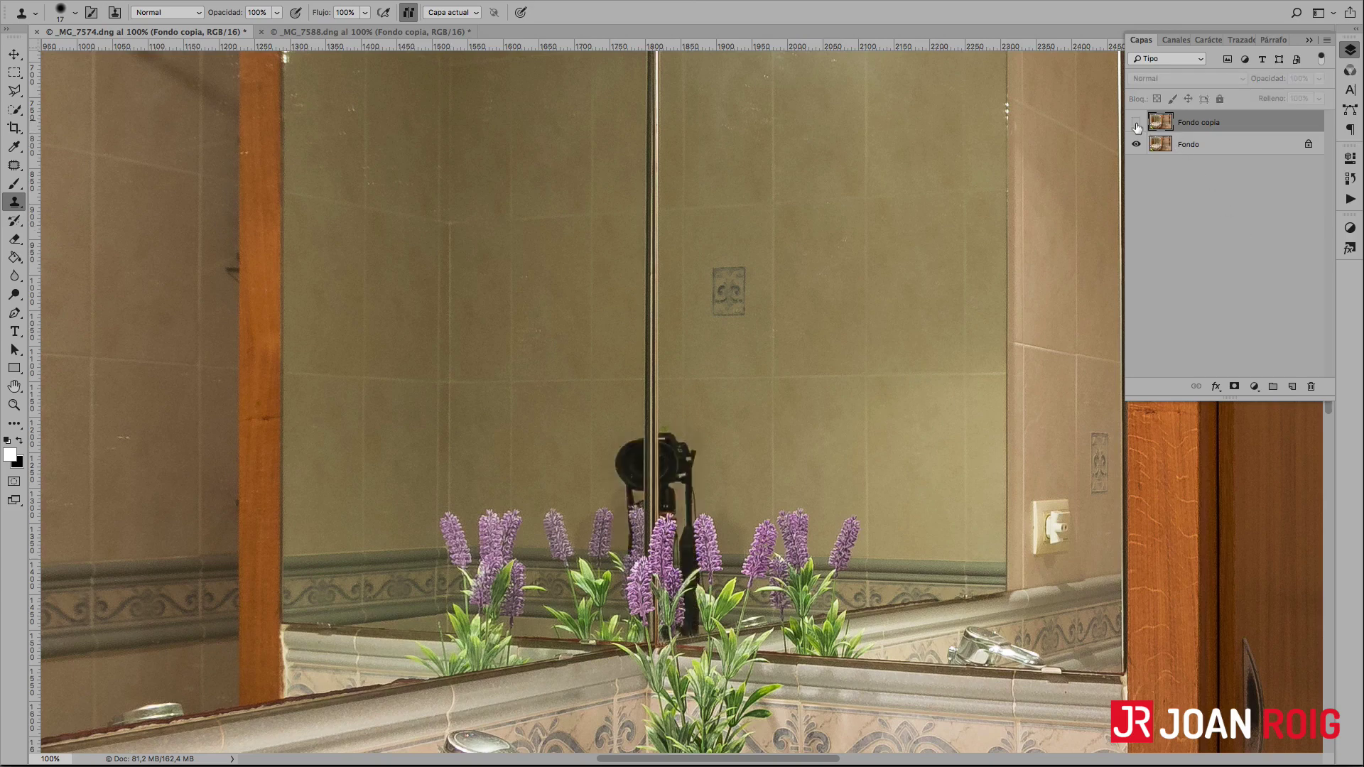
click(1135, 124)
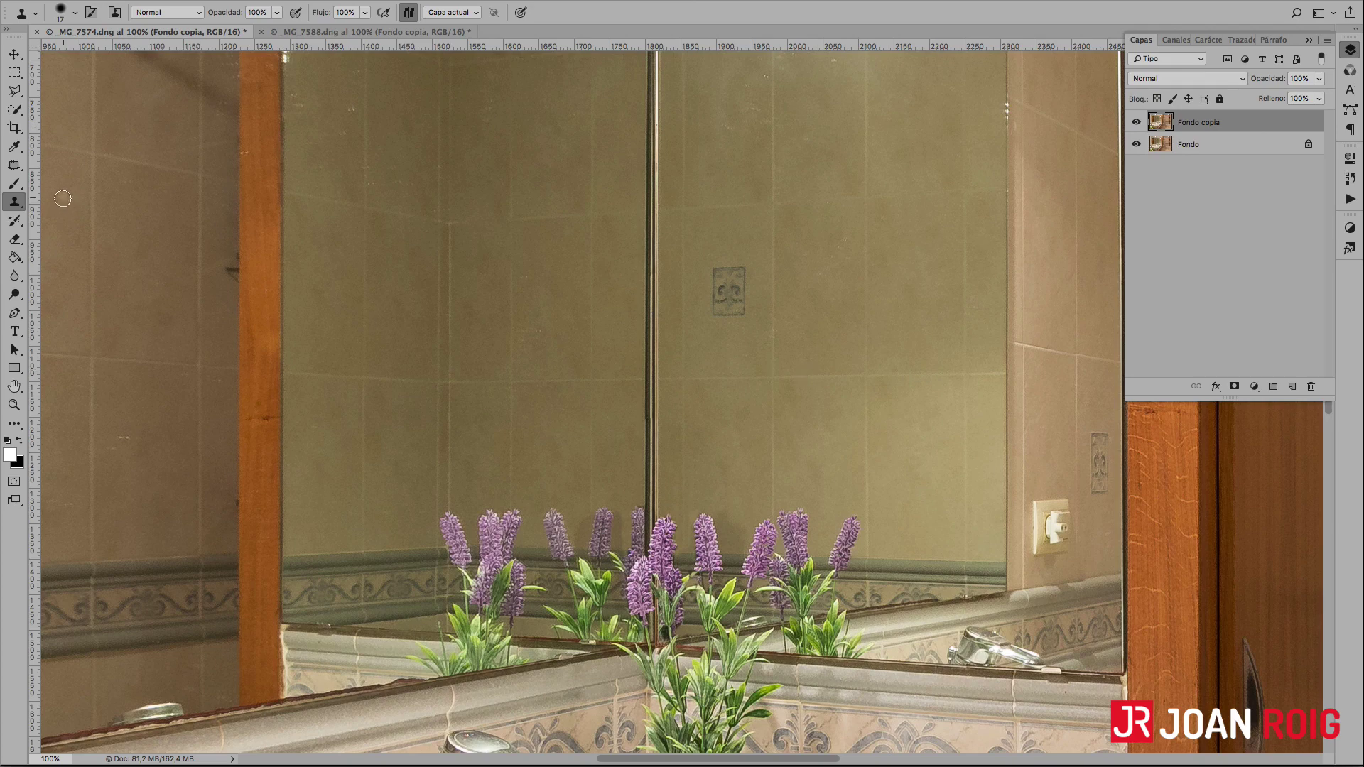
click(15, 167)
Remove the reflected tile emblem from the mirror wall with the Spot Healing Brush
right_click(14, 168)
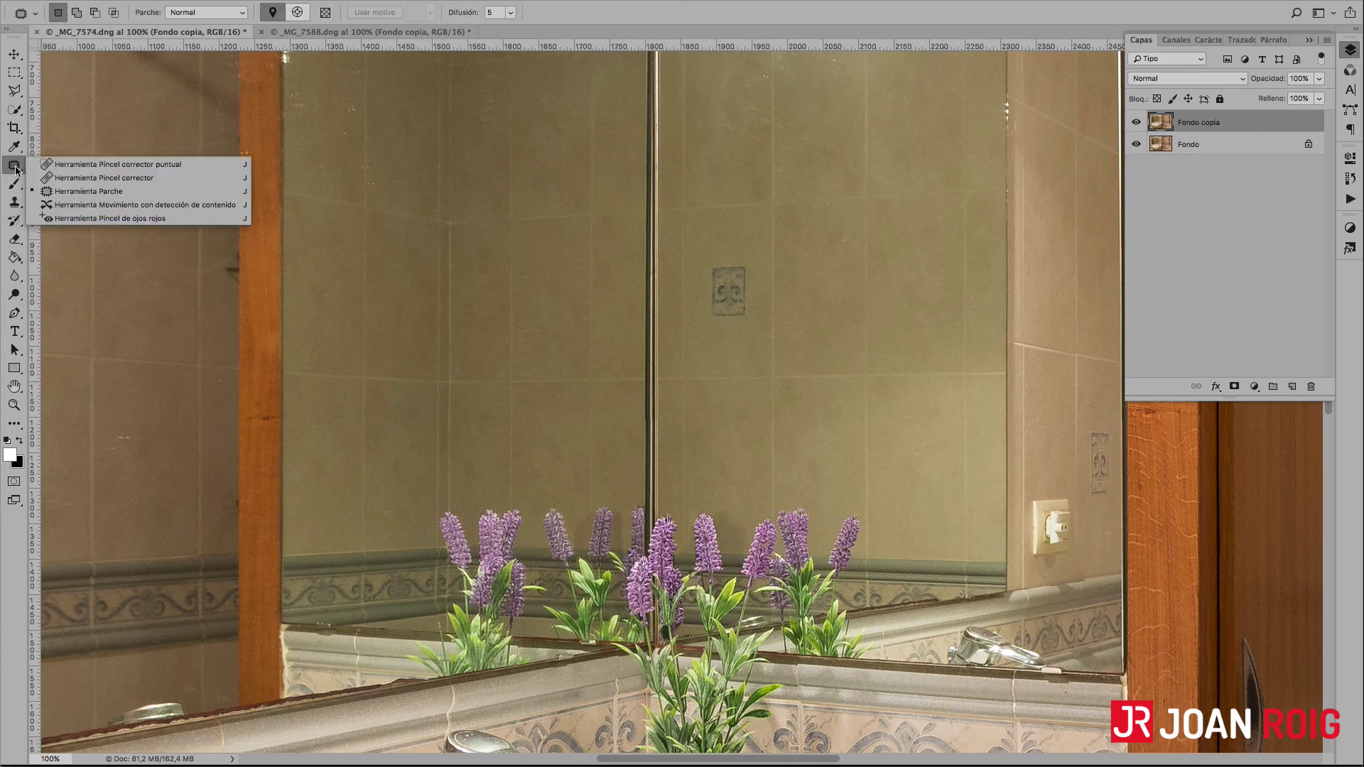
click(81, 165)
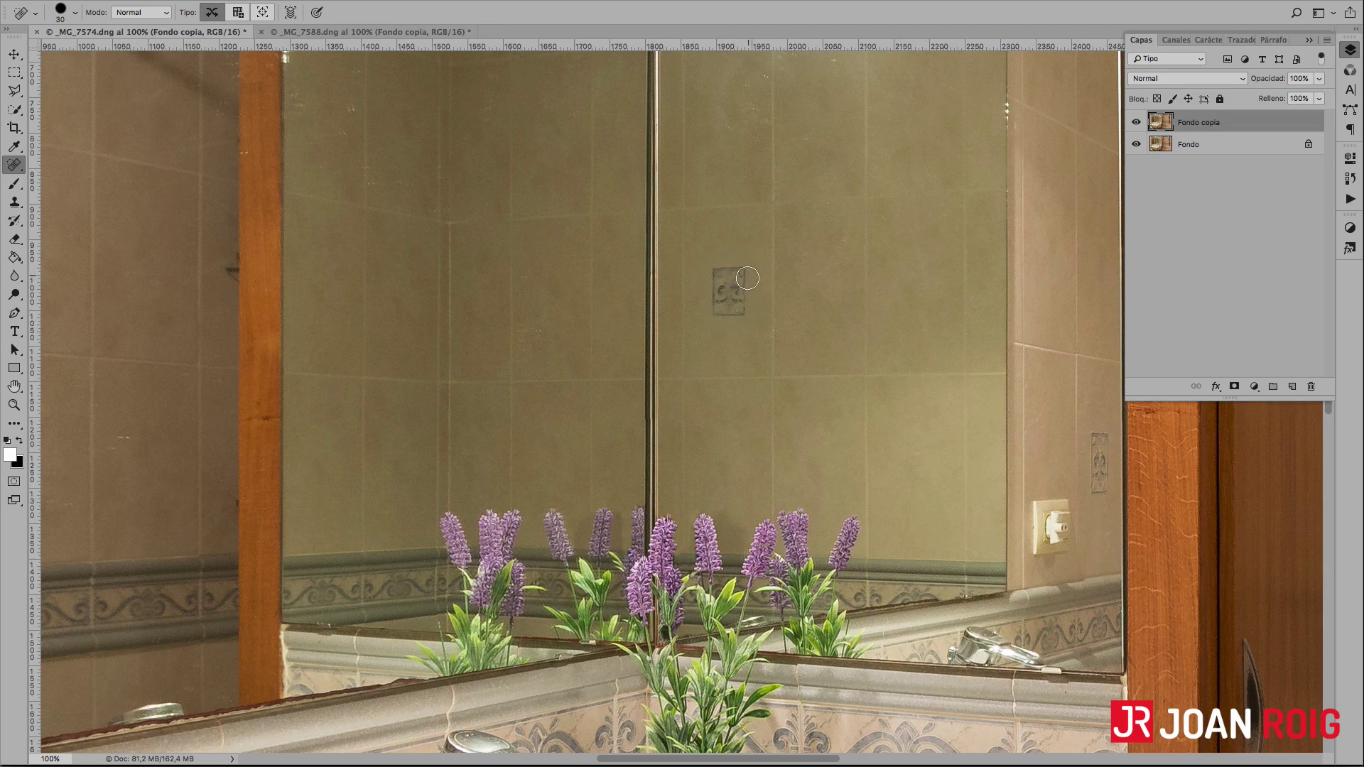
mouse_move(745, 271)
mouse_down()
mouse_move(728, 273)
mouse_move(726, 316)
mouse_move(731, 306)
mouse_up()
key(v)
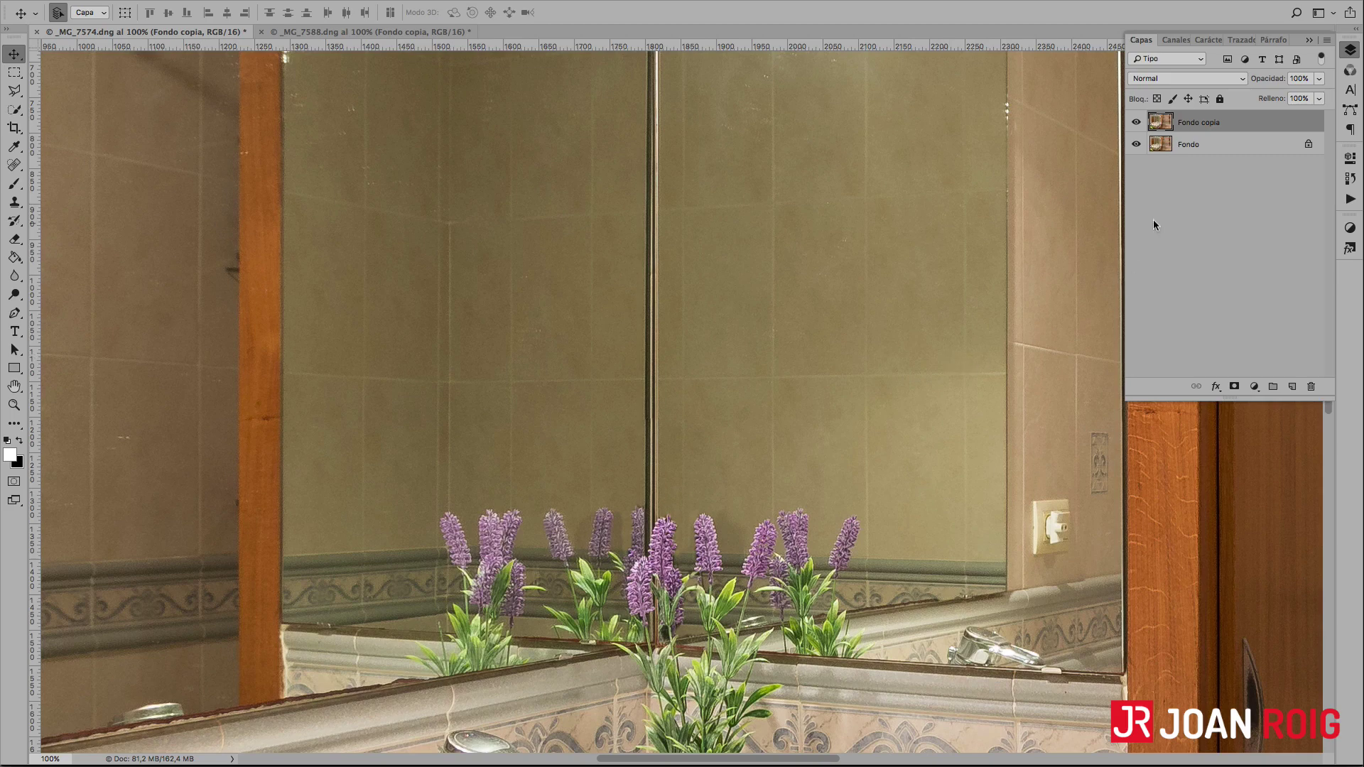
Fit the whole _MG_7574 photo on screen and toggle Fondo copia to compare with the original
key(ctrl+0)
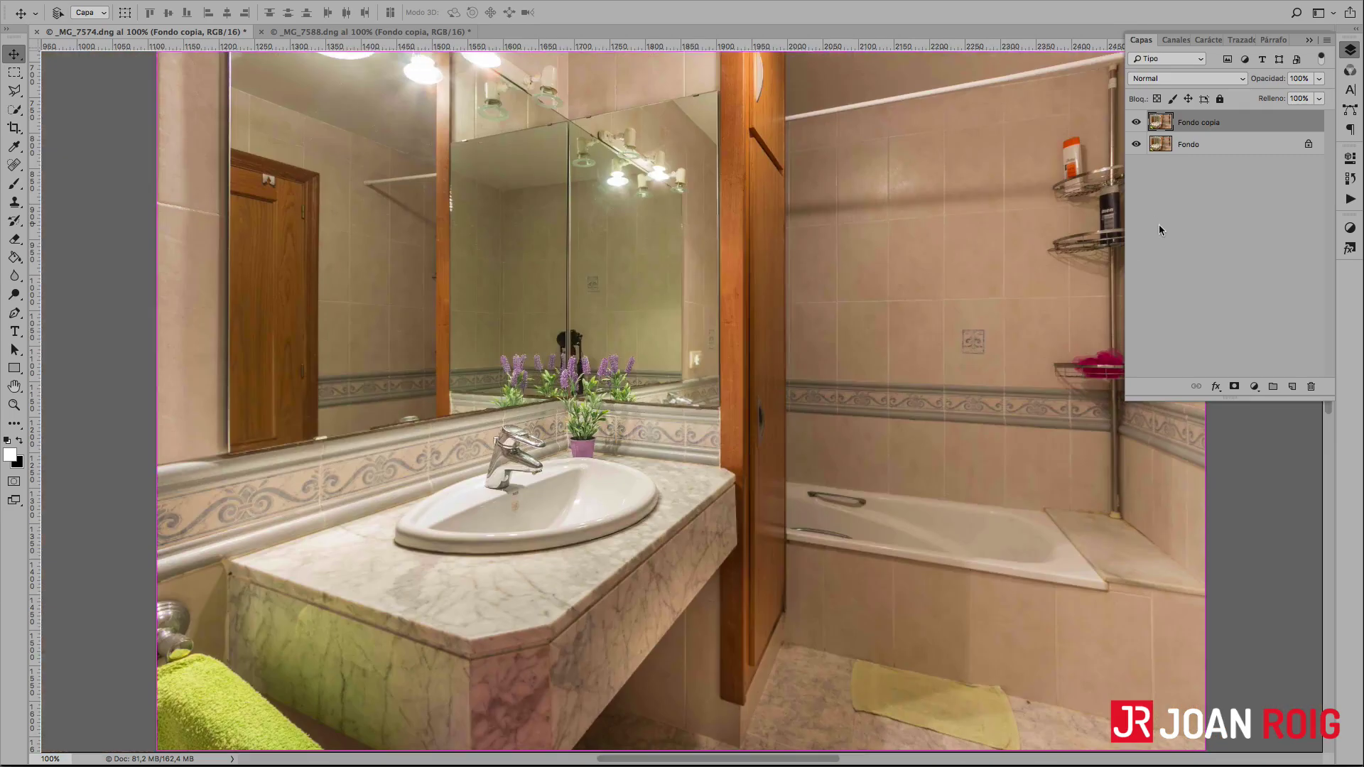
click(1137, 123)
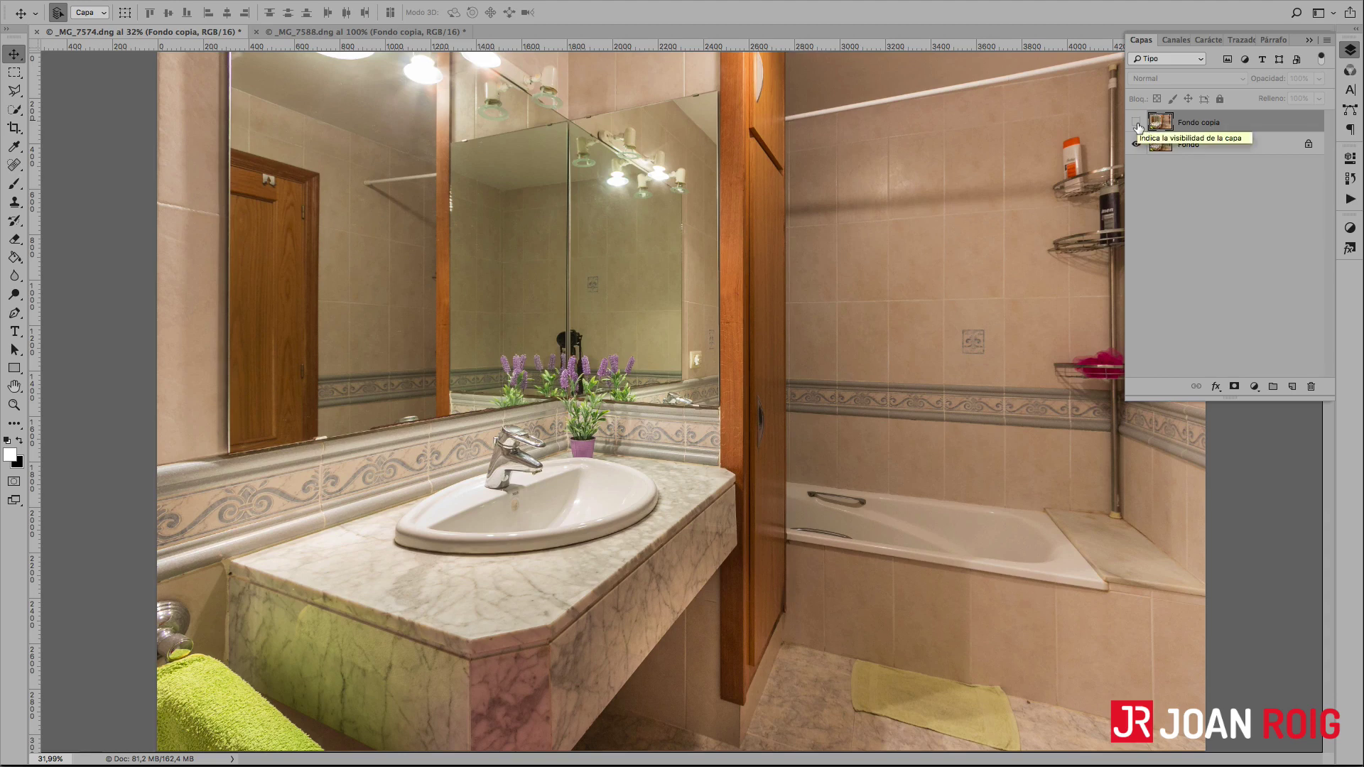
click(1136, 124)
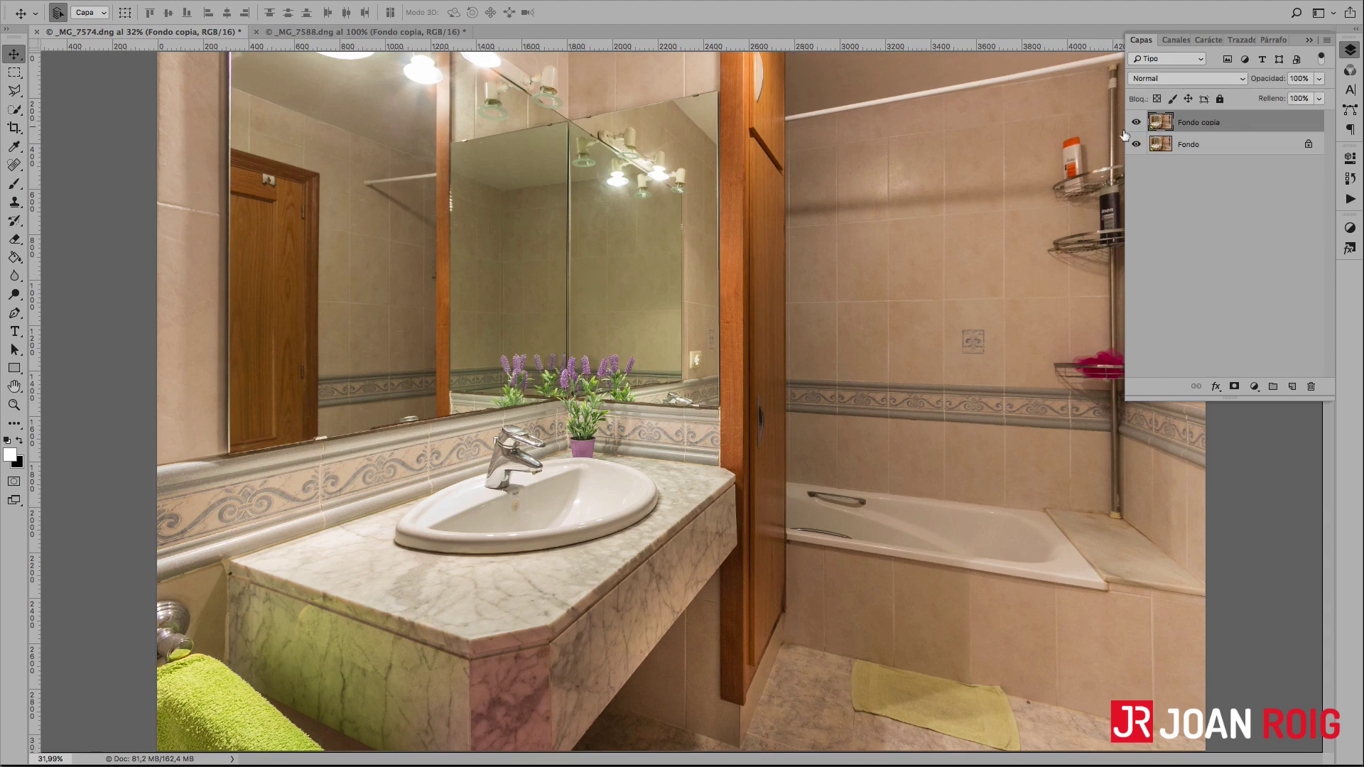
Switch to _MG_7588, fit it on screen, and compare Fondo copia against the original, leaving it visible
click(394, 33)
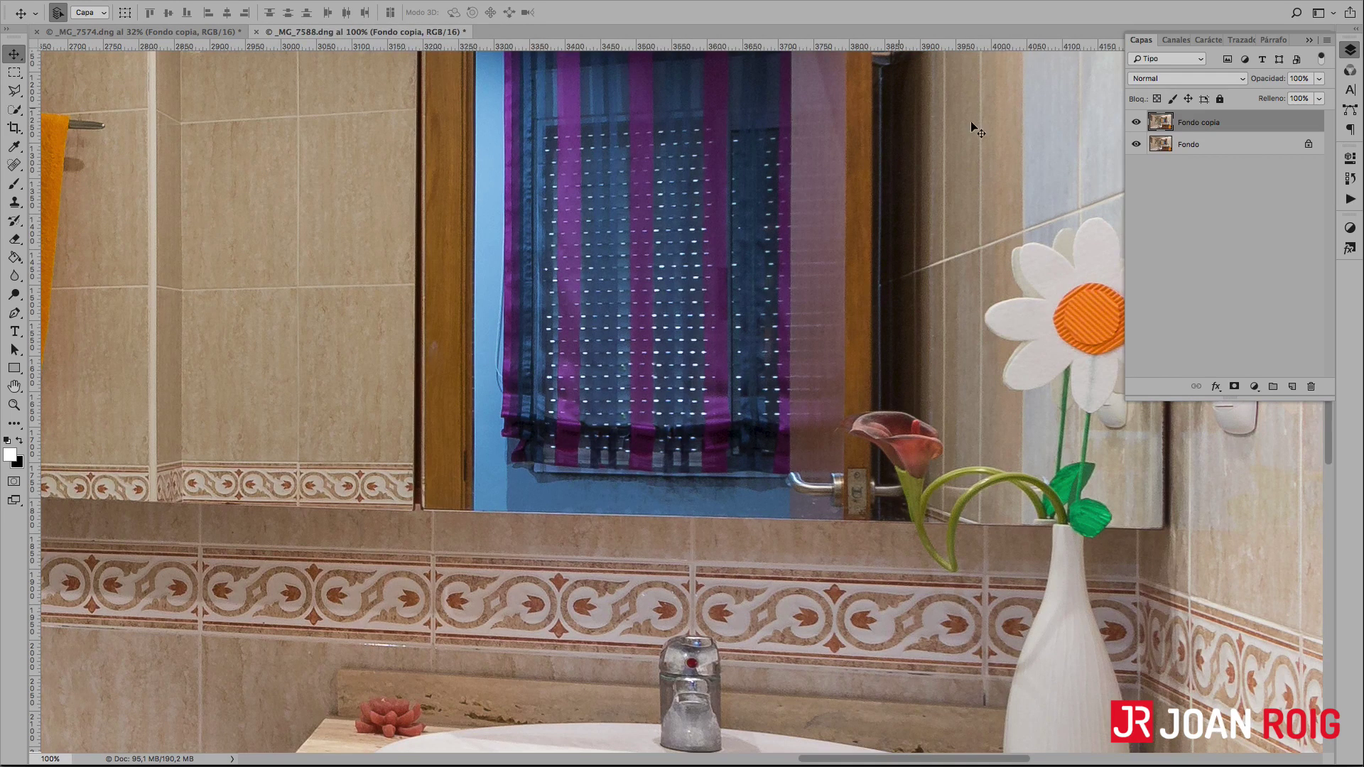
click(1135, 123)
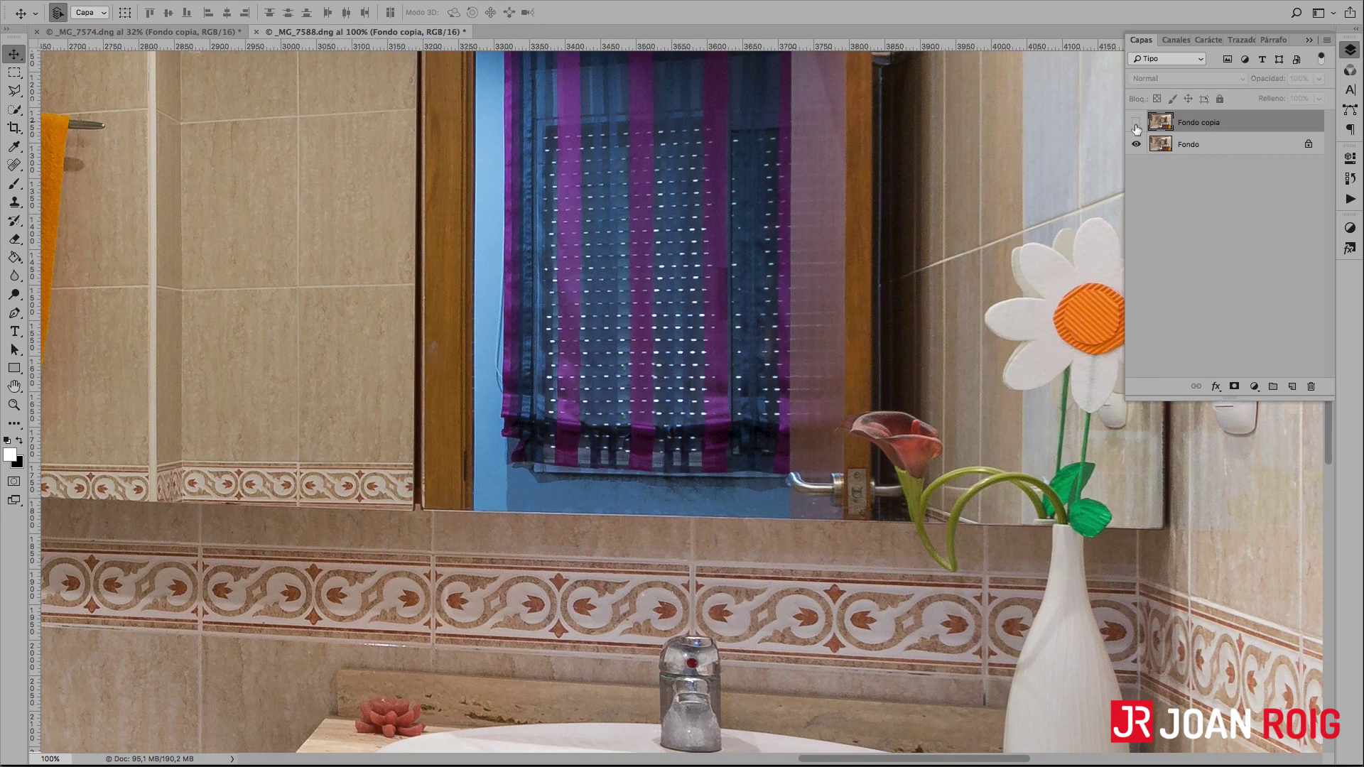
click(1136, 124)
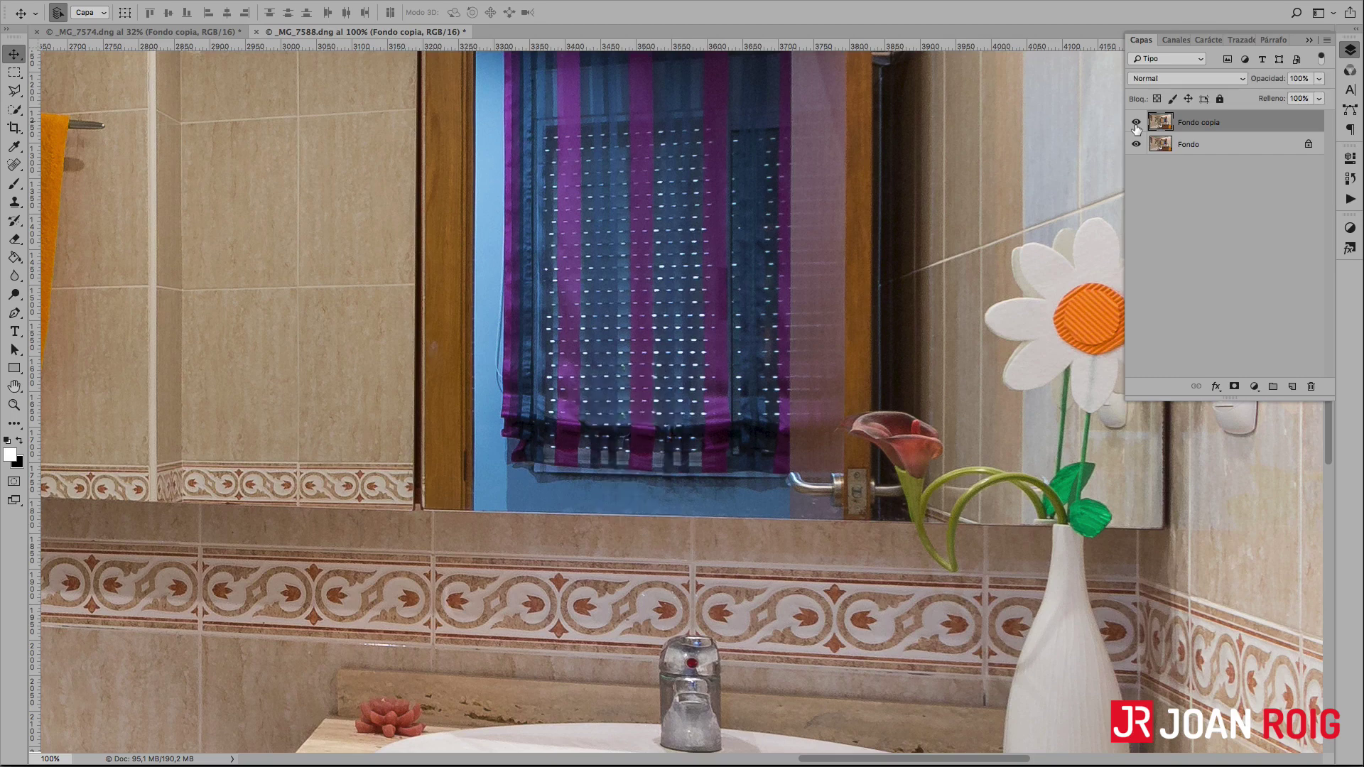
key(ctrl+0)
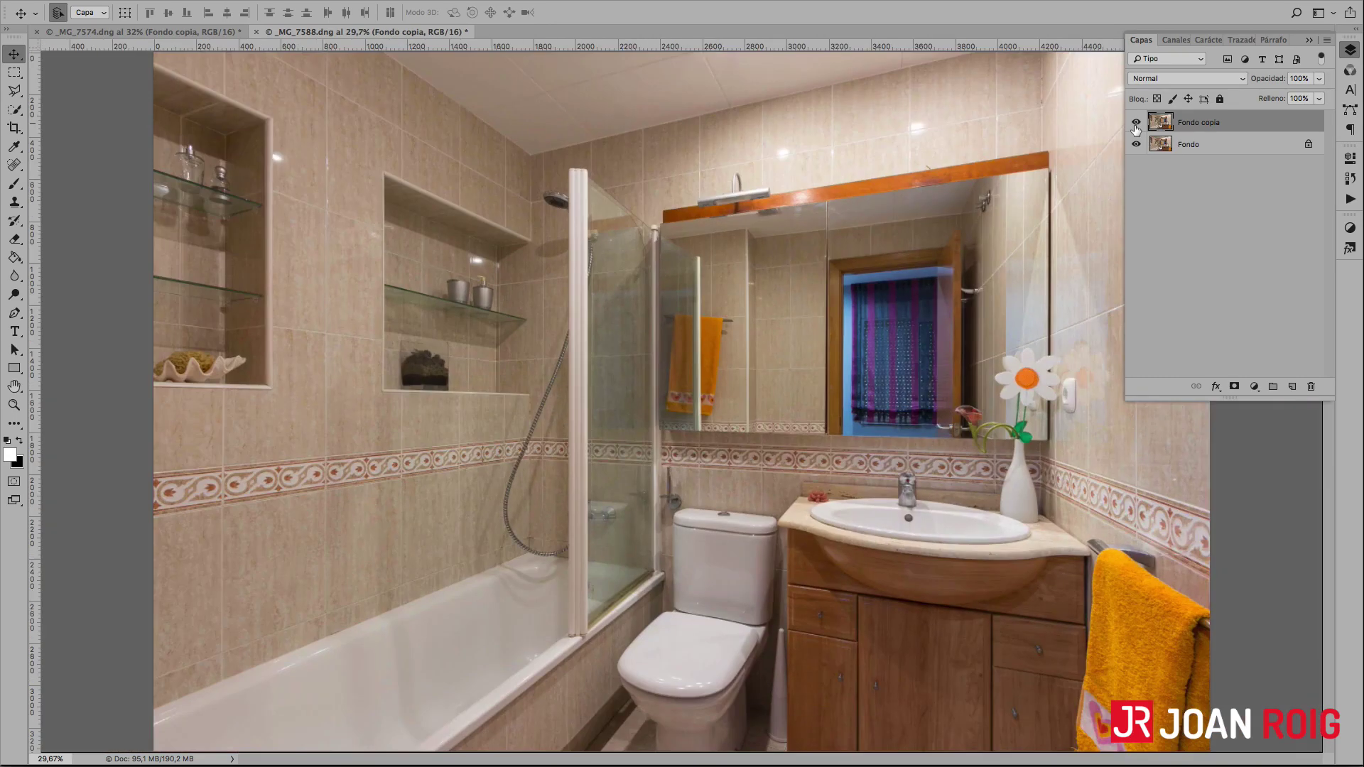
click(1136, 125)
click(1136, 124)
click(1136, 125)
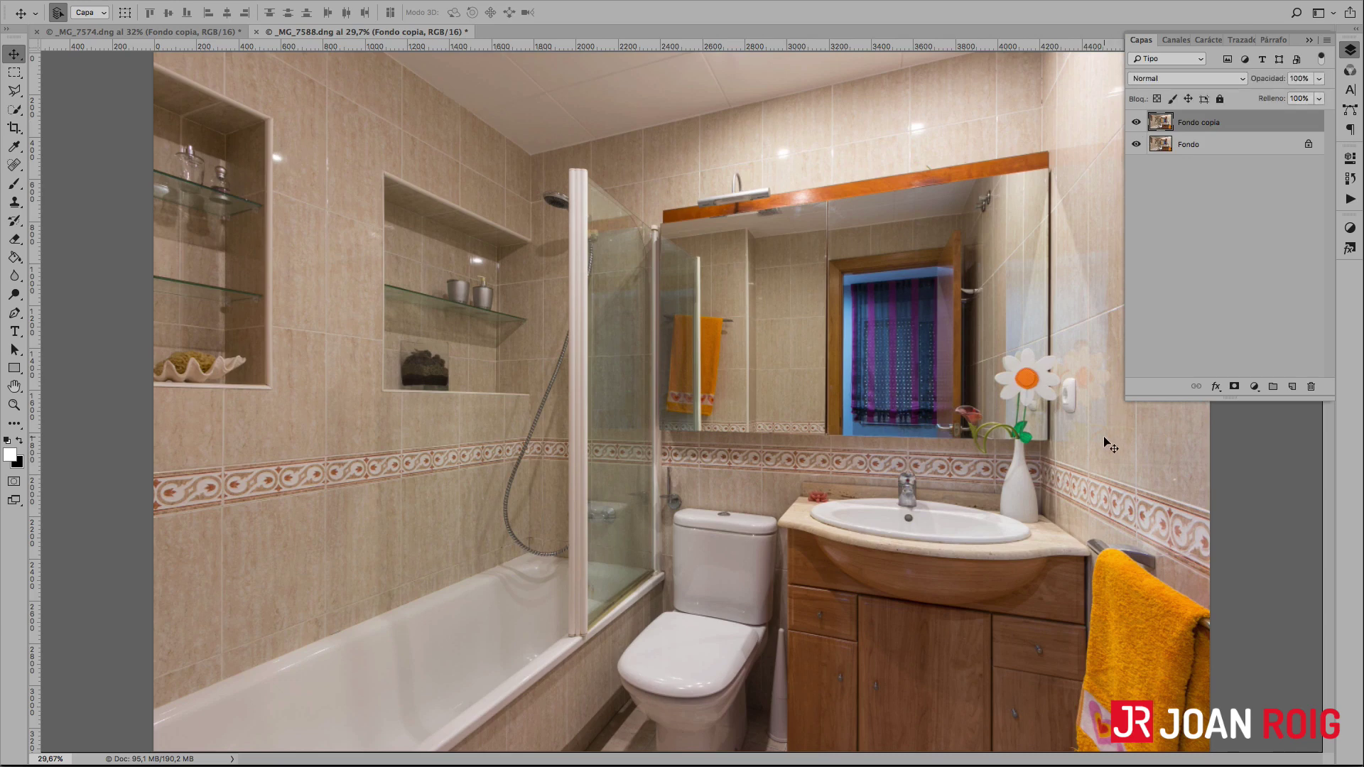